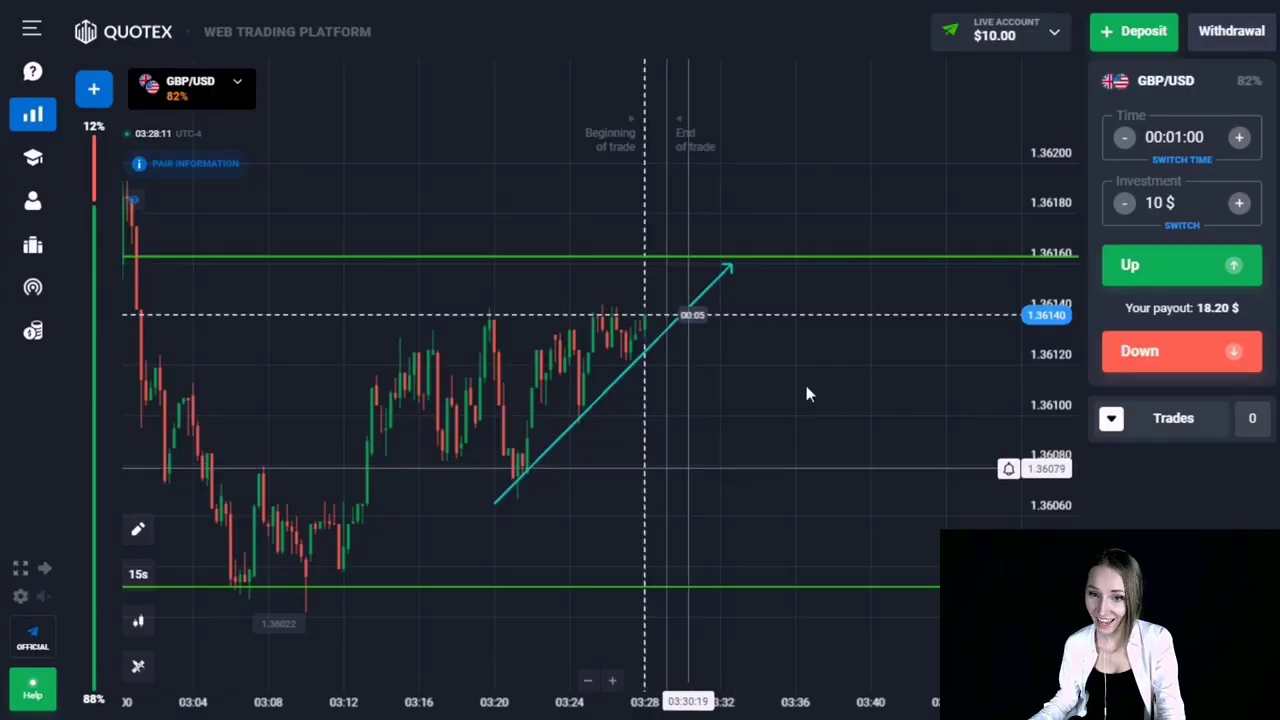
Anchor the trend arrow's end at the upper green resistance level.
{"action": "left_click", "coordinate": [766, 268]}
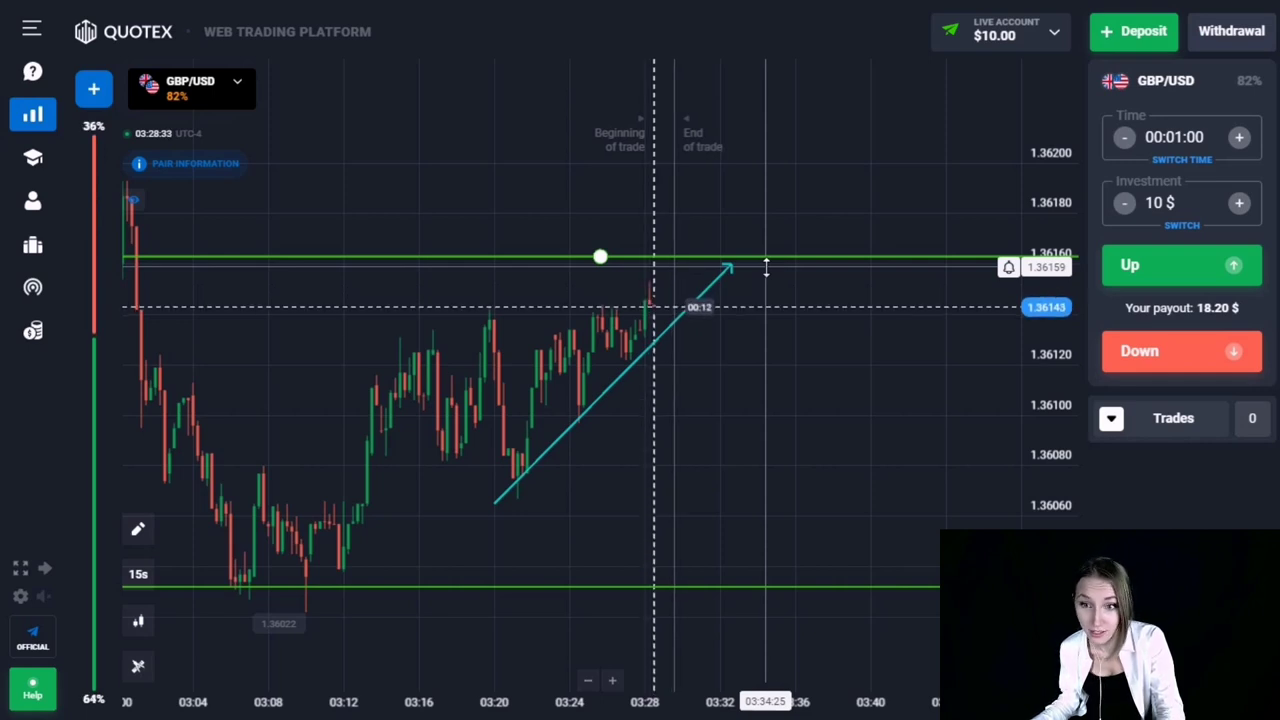
{"action": "left_click", "coordinate": [733, 266]}
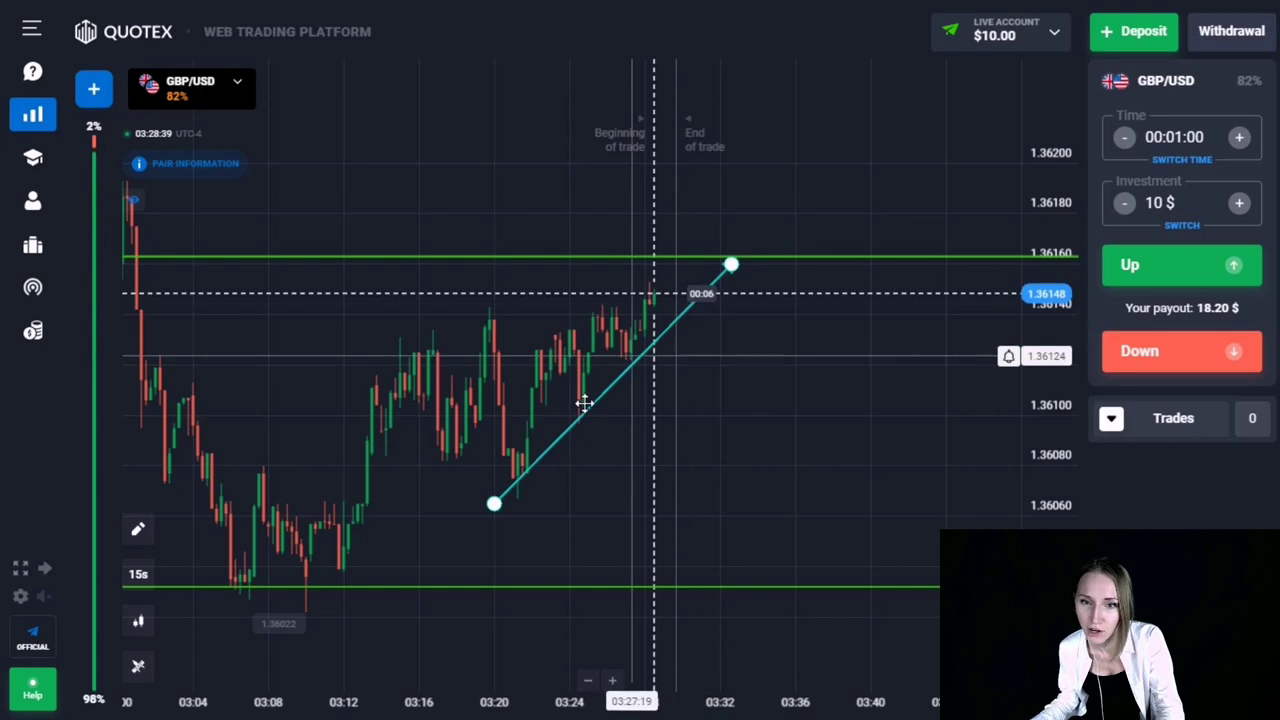
{"action": "left_click", "coordinate": [668, 306]}
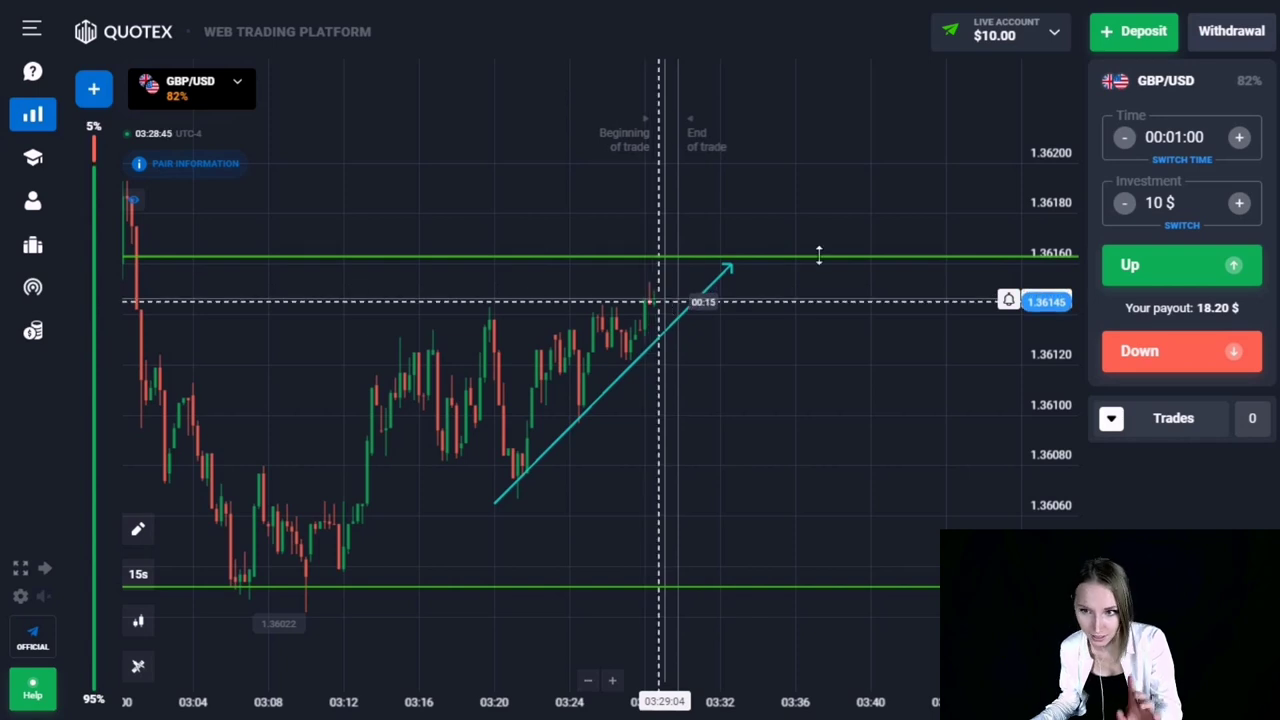
Place a 3-minute $10 Up trade on GBP/USD.
{"action": "left_click", "coordinate": [1193, 152]}
{"action": "left_click", "coordinate": [1228, 186]}
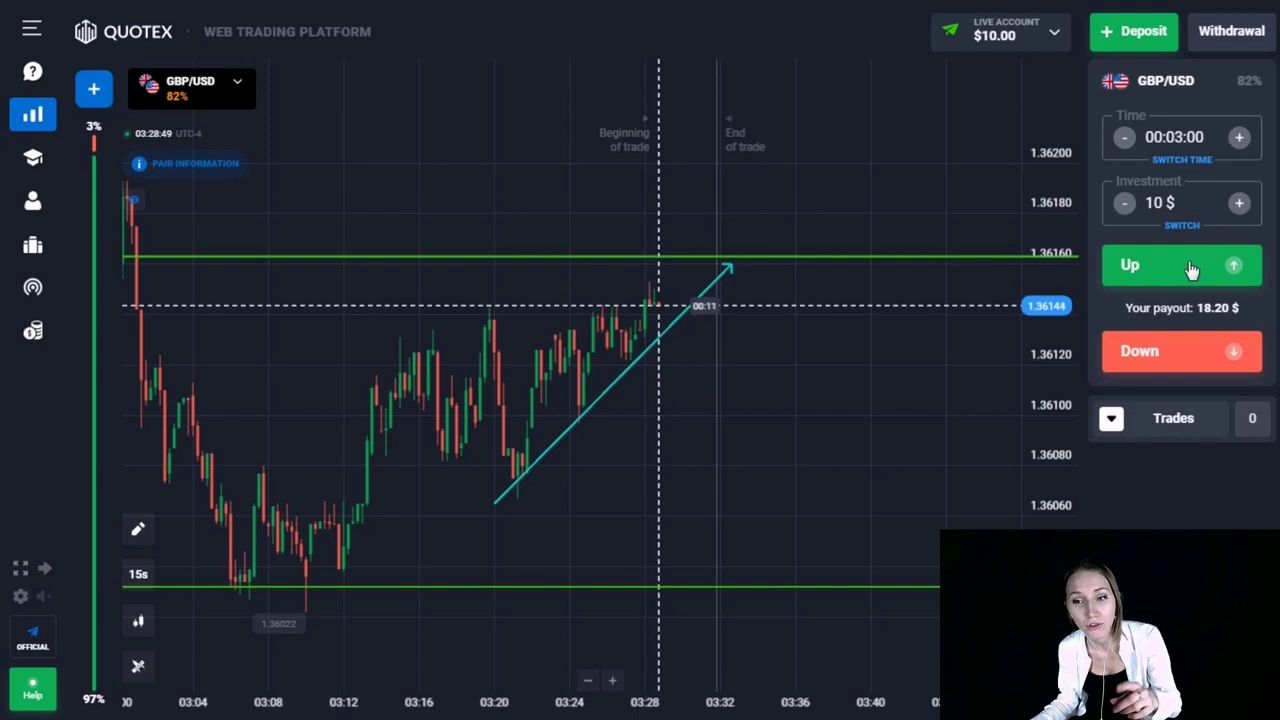
{"action": "left_click", "coordinate": [1180, 268]}
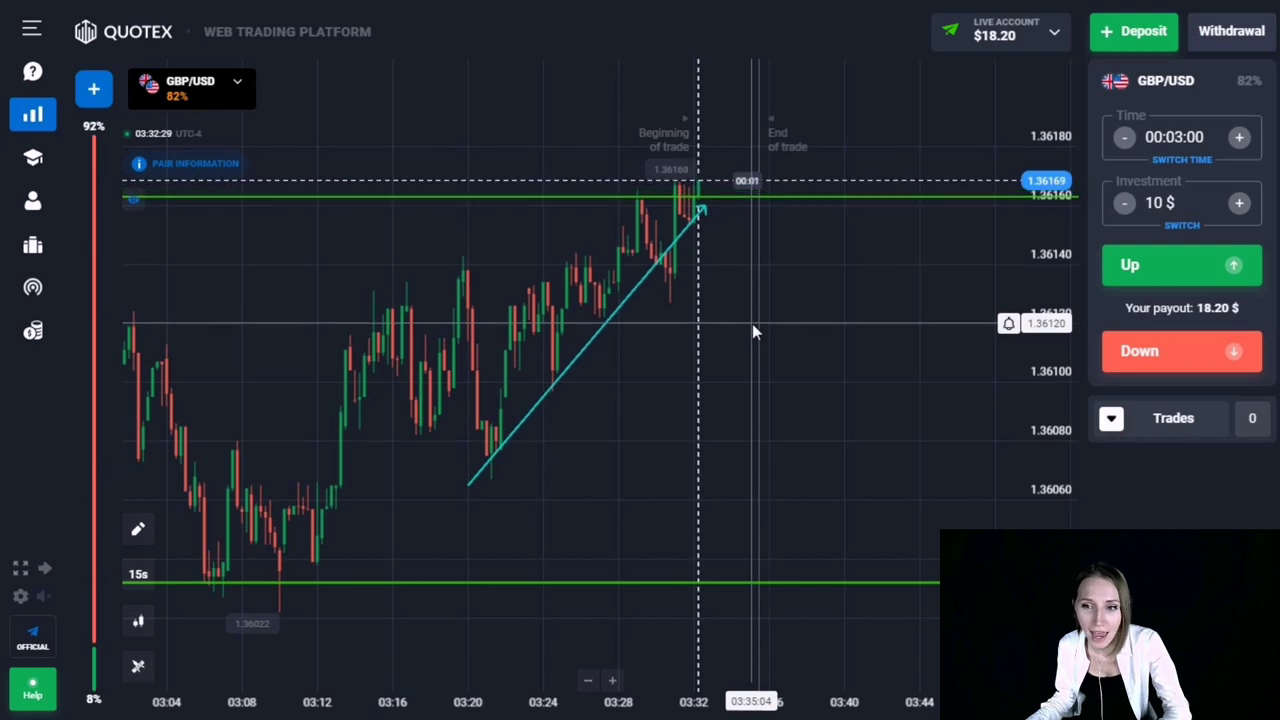
Raise the green resistance line on GBP/USD to the recent high.
{"action": "left_click_drag", "start_coordinate": [389, 271], "coordinate": [600, 194]}
{"action": "left_click", "coordinate": [600, 254]}
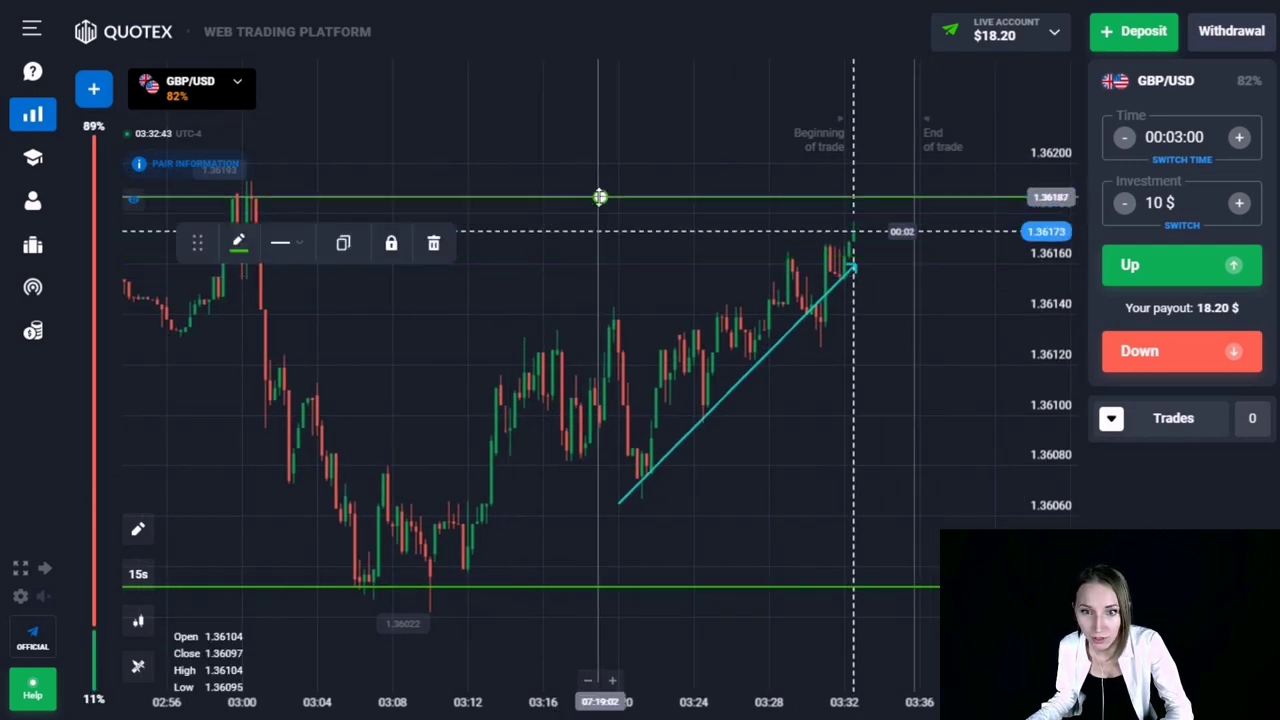
{"action": "left_click", "coordinate": [586, 289]}
{"action": "scroll", "coordinate": [720, 283], "scroll_direction": "left", "scroll_amount": 5}
{"action": "scroll", "coordinate": [273, 265], "scroll_direction": "left", "scroll_amount": 1}
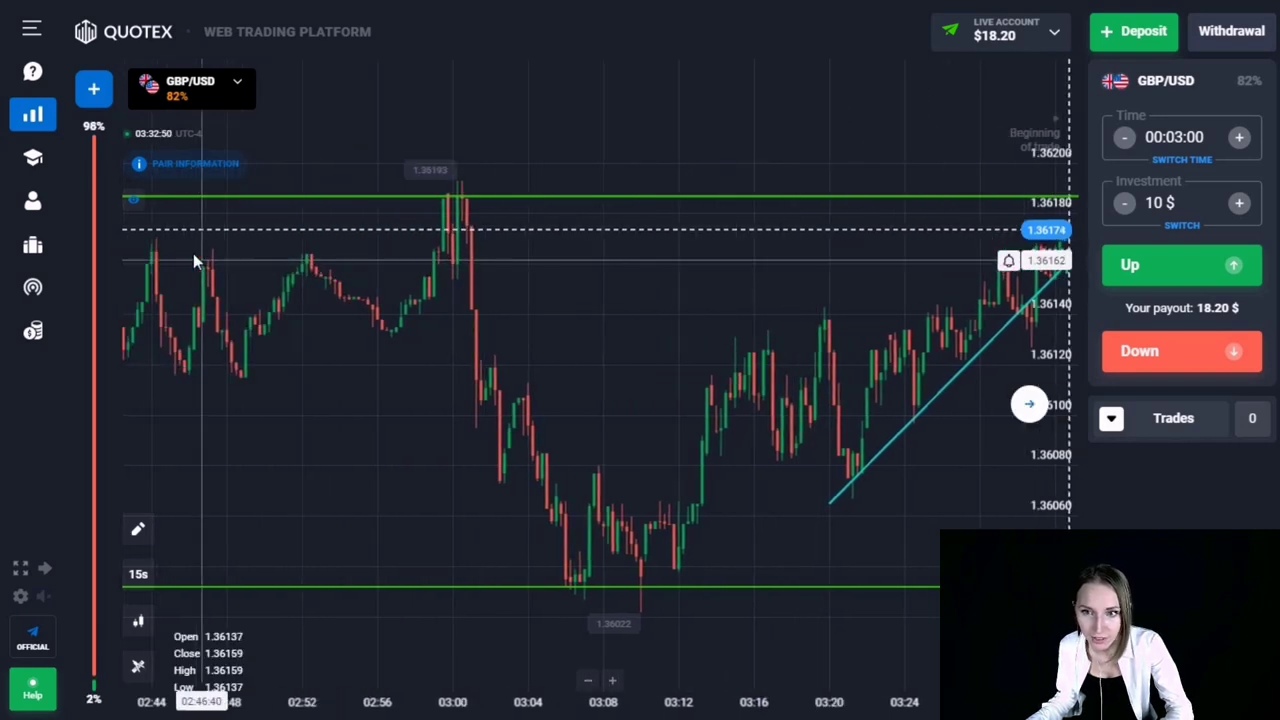
Duplicate the green level line and lower the copy to the earlier level.
{"action": "left_click", "coordinate": [260, 197]}
{"action": "left_click", "coordinate": [238, 243]}
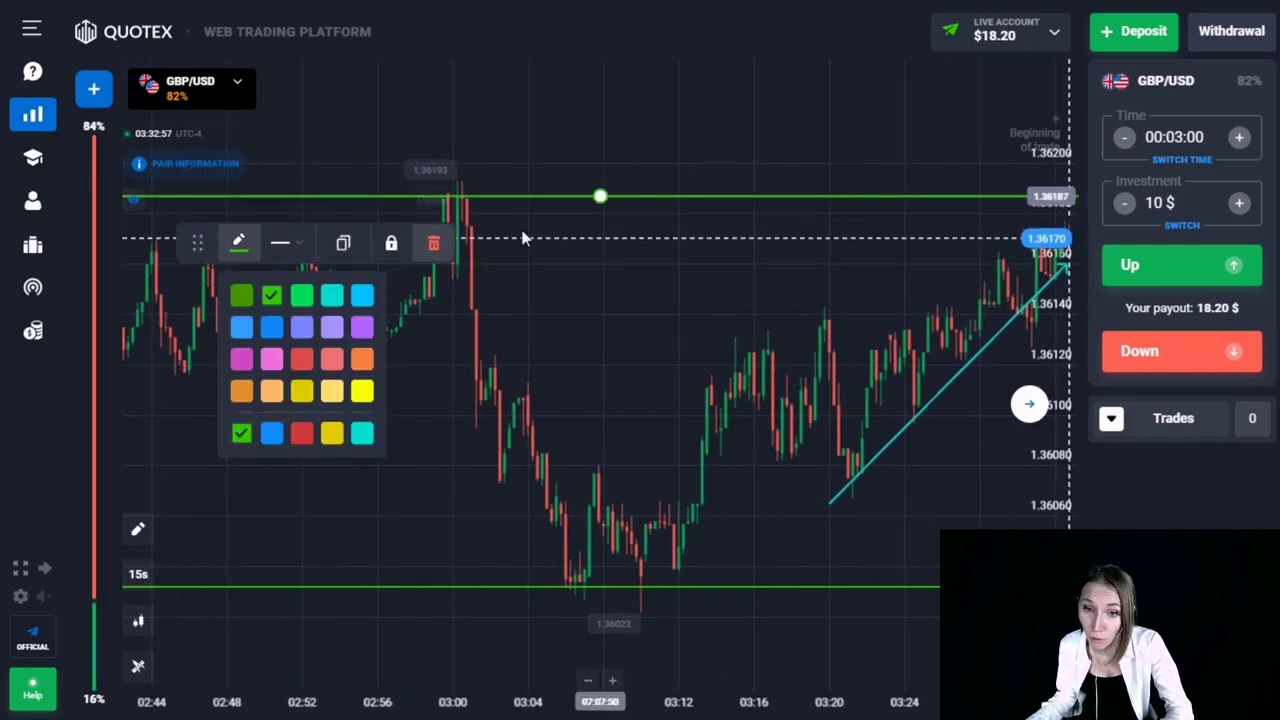
{"action": "left_click", "coordinate": [466, 330]}
{"action": "left_click", "coordinate": [300, 197]}
{"action": "left_click", "coordinate": [343, 243]}
{"action": "left_click_drag", "start_coordinate": [600, 194], "coordinate": [600, 249]}
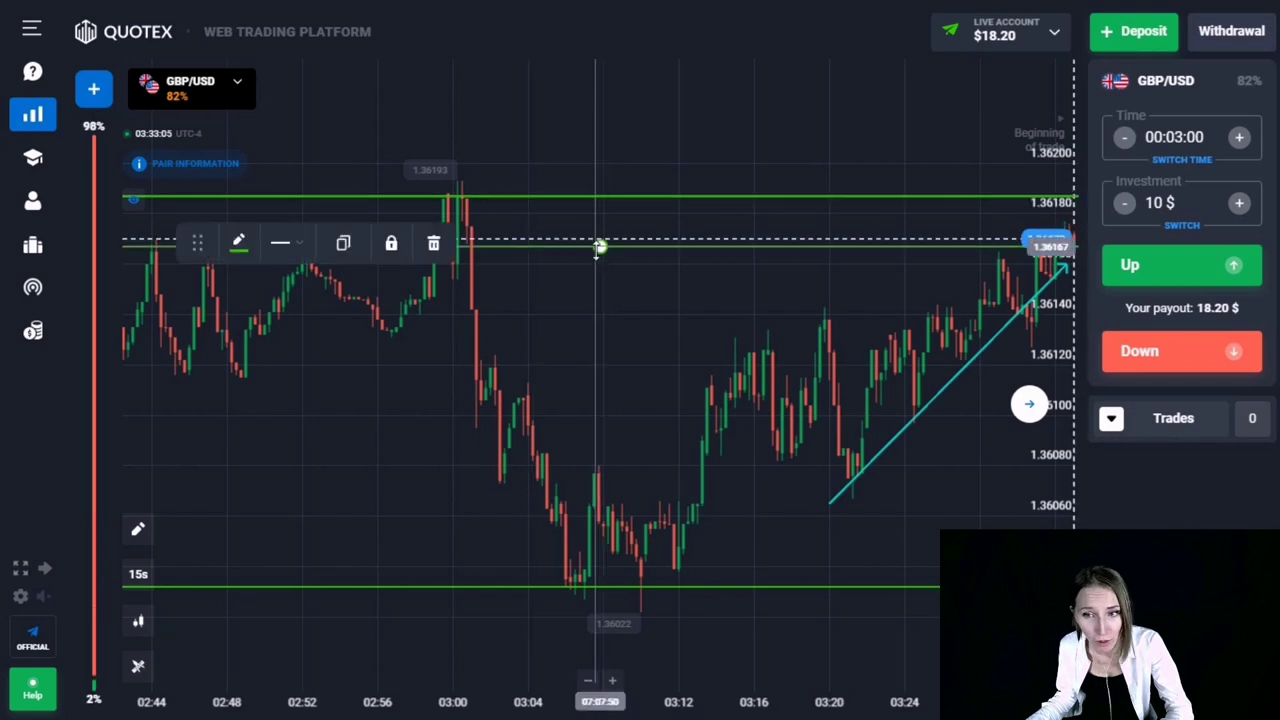
Set the investment to $18 and place a Down trade on GBP/USD.
{"action": "left_click_drag", "start_coordinate": [680, 308], "coordinate": [284, 330]}
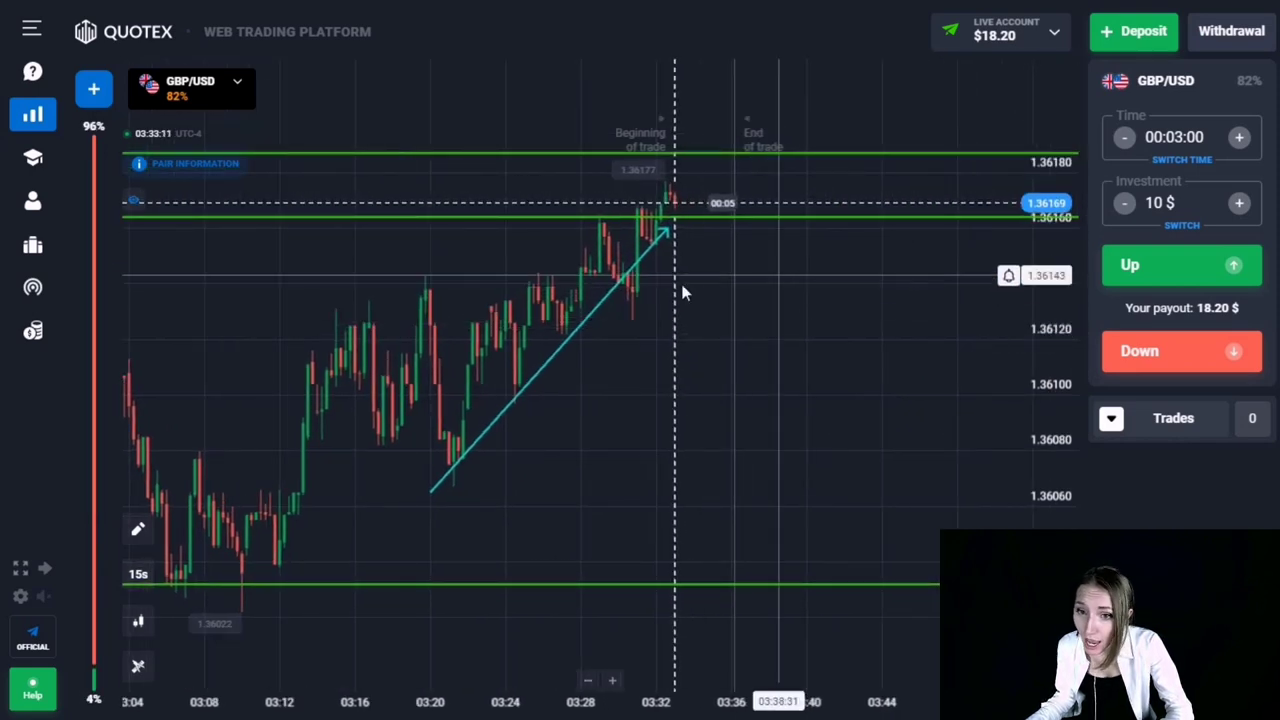
{"action": "left_click_drag", "start_coordinate": [680, 289], "coordinate": [657, 276]}
{"action": "left_click", "coordinate": [1160, 203]}
{"action": "key", "text": "BackSpace"}
{"action": "type", "text": "8"}
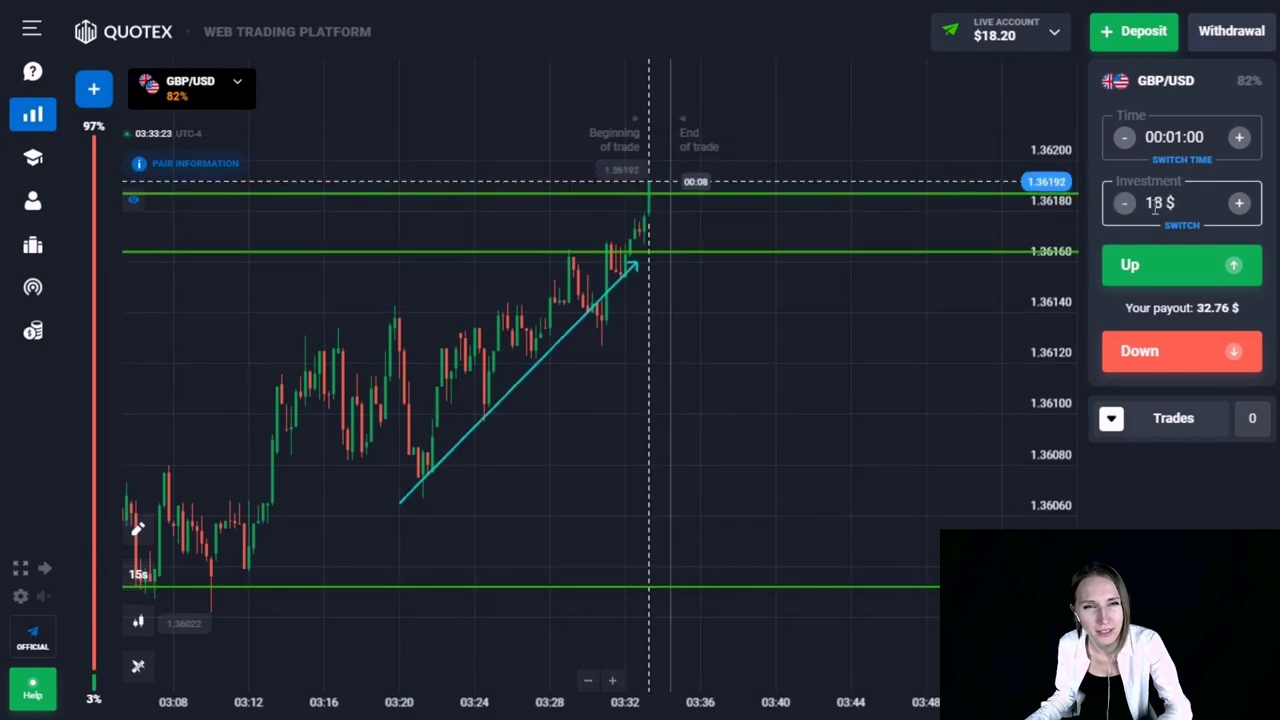
{"action": "left_click", "coordinate": [1160, 352]}
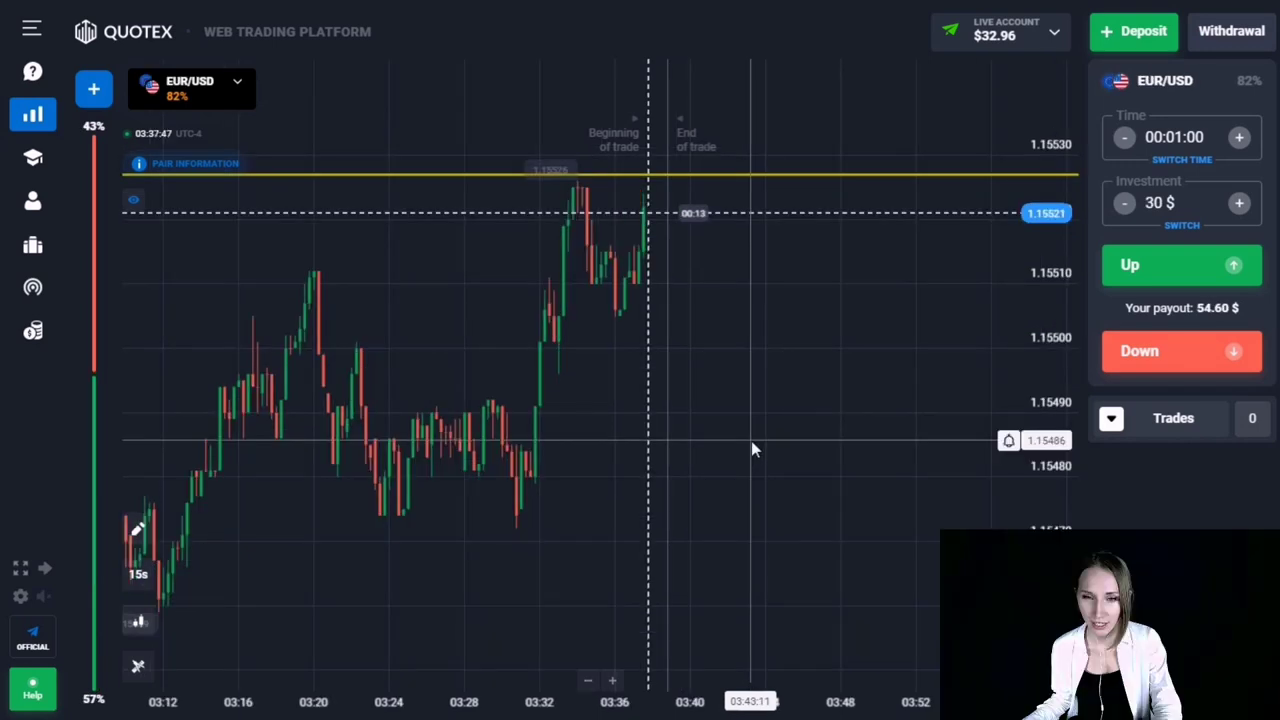
Set a price alert at the yellow 1.15526 level and place a $30 Up trade on EUR/USD.
{"action": "left_click_drag", "start_coordinate": [761, 183], "coordinate": [755, 186]}
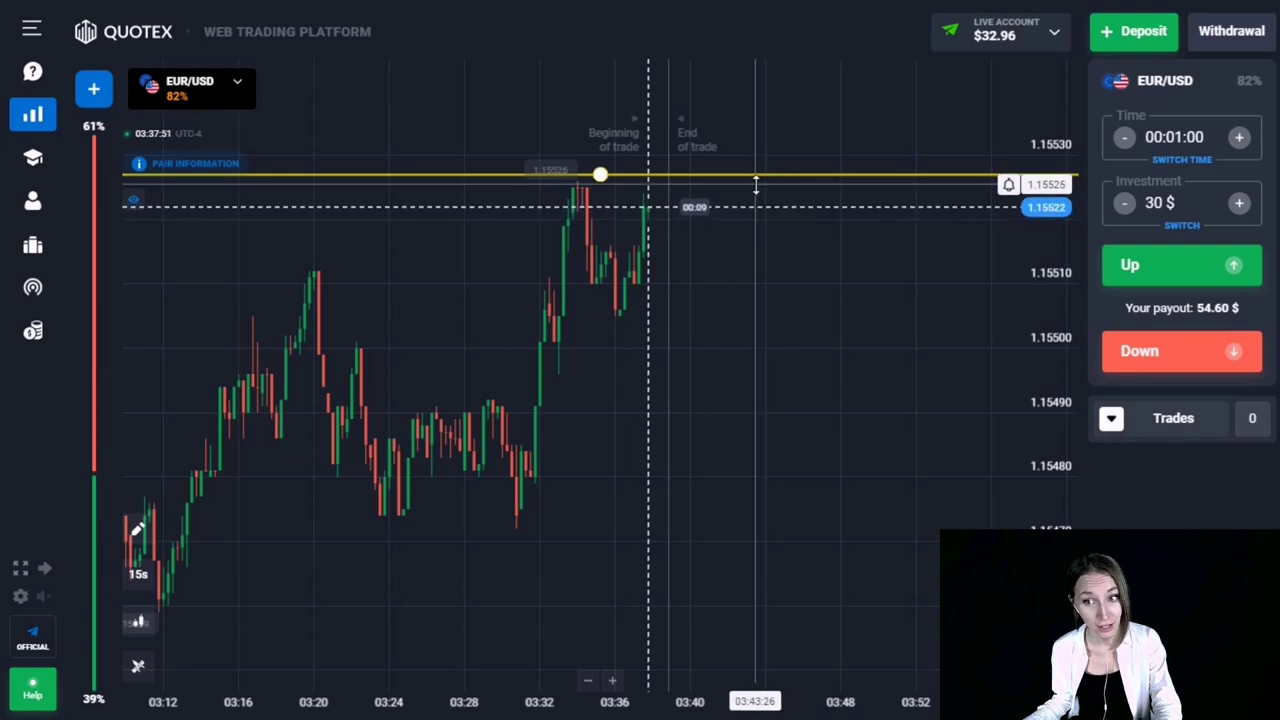
{"action": "left_click_drag", "start_coordinate": [704, 185], "coordinate": [592, 188]}
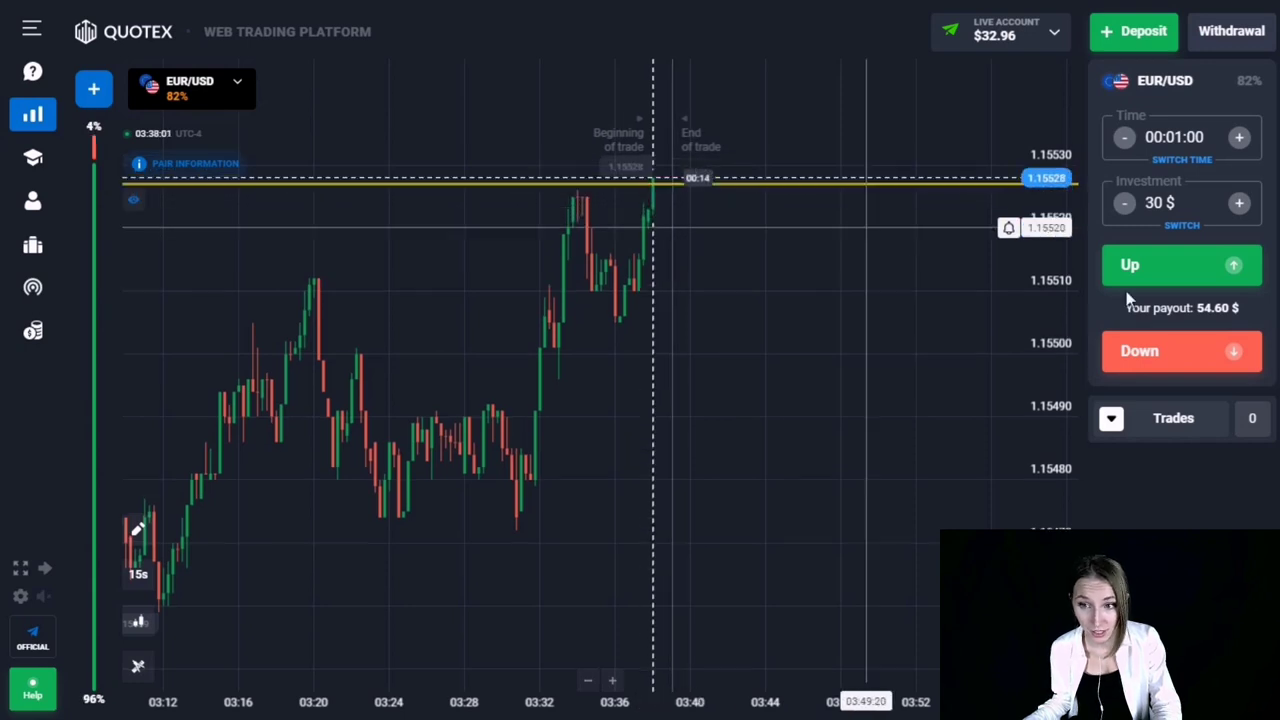
{"action": "left_click", "coordinate": [1160, 284]}
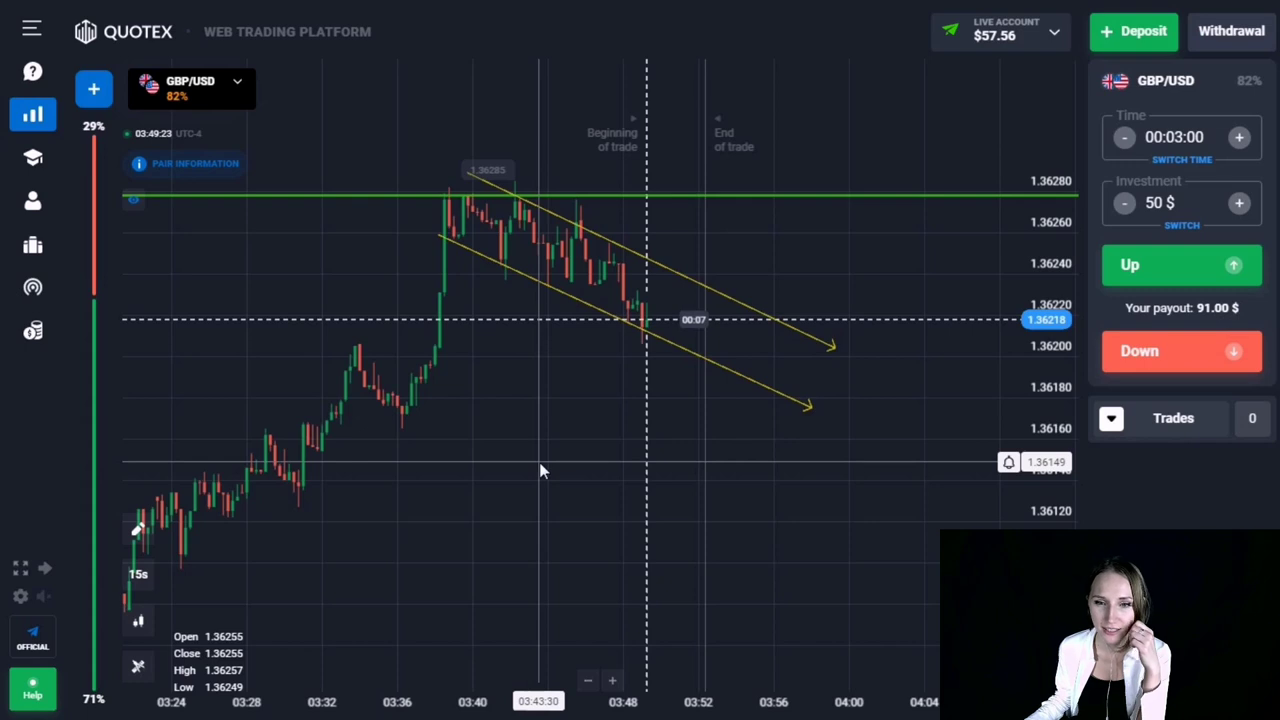
Inspect the upper and lower yellow channel lines on GBP/USD.
{"action": "left_click", "coordinate": [638, 314]}
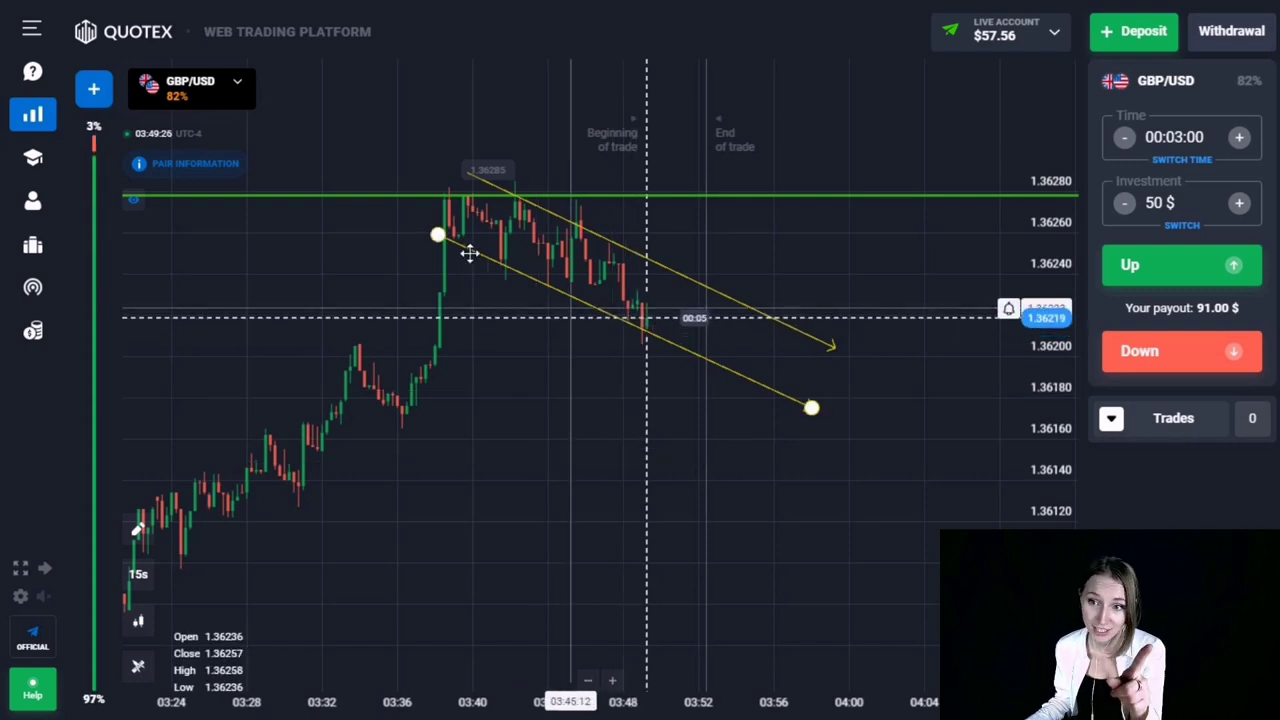
{"action": "left_click", "coordinate": [580, 222]}
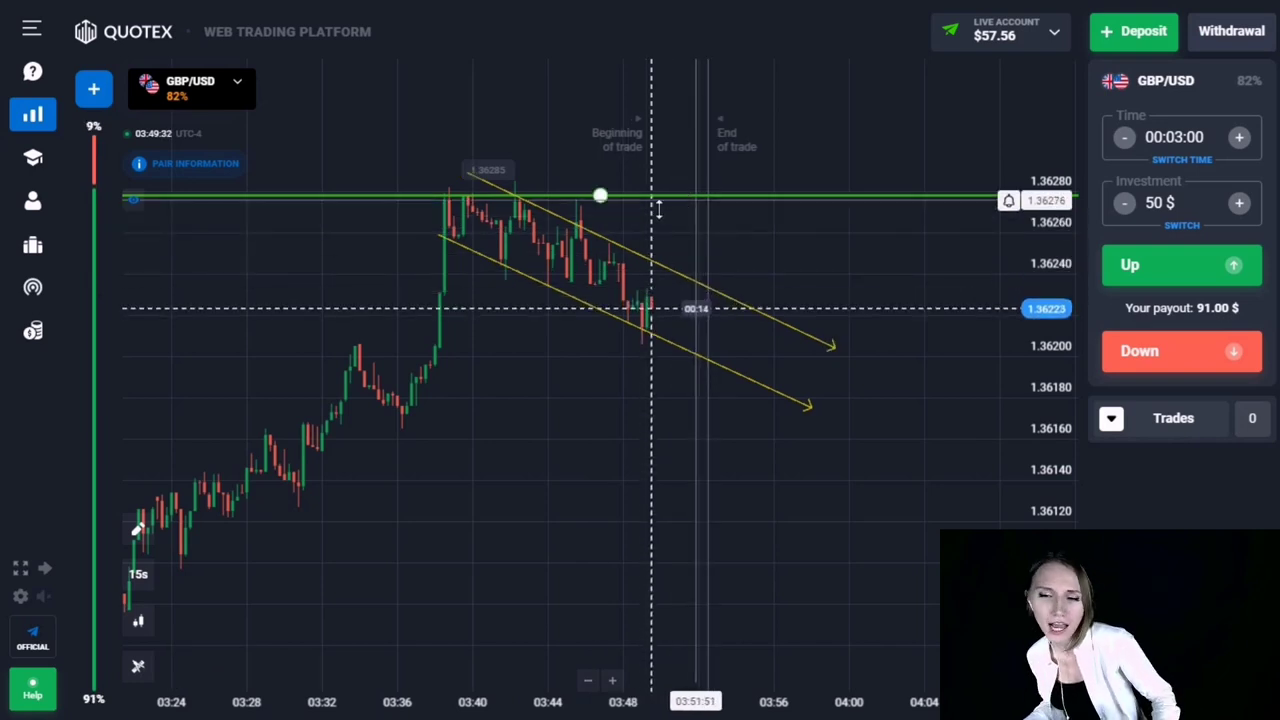
{"action": "left_click", "coordinate": [656, 302]}
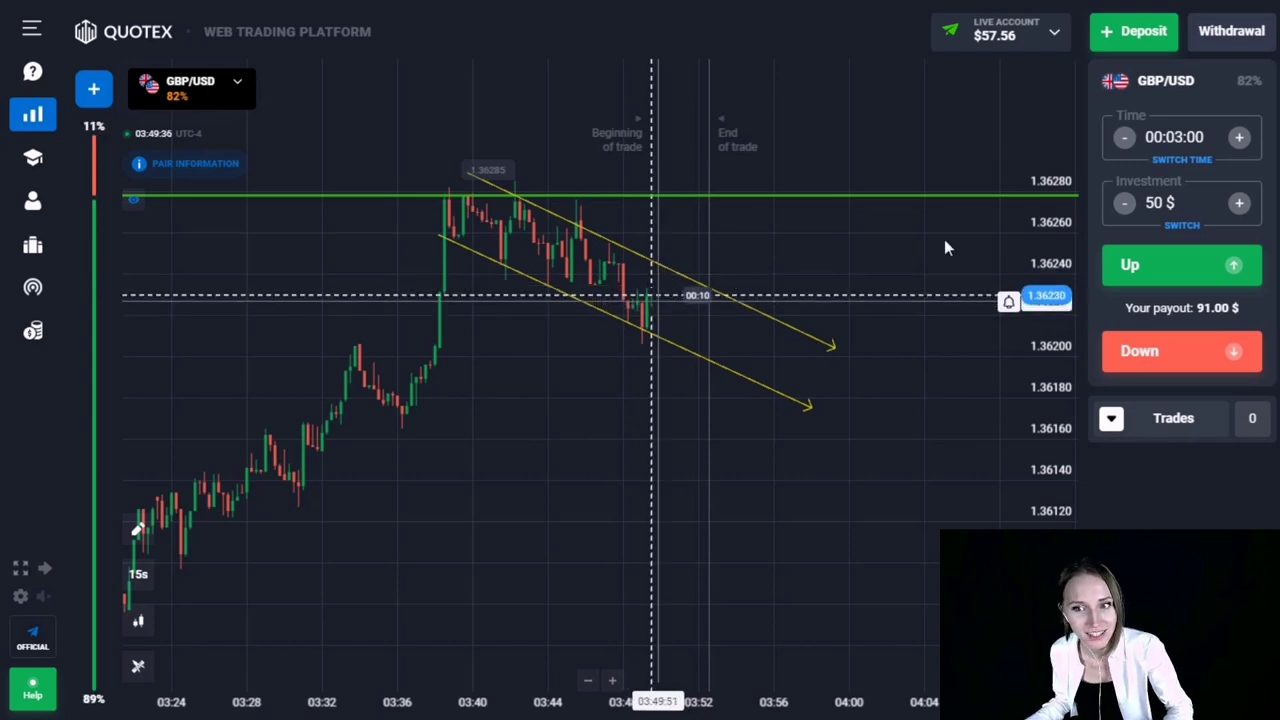
Place a one-minute $50 Down trade on GBP/USD inside the falling yellow channel.
{"action": "left_click", "coordinate": [1178, 147]}
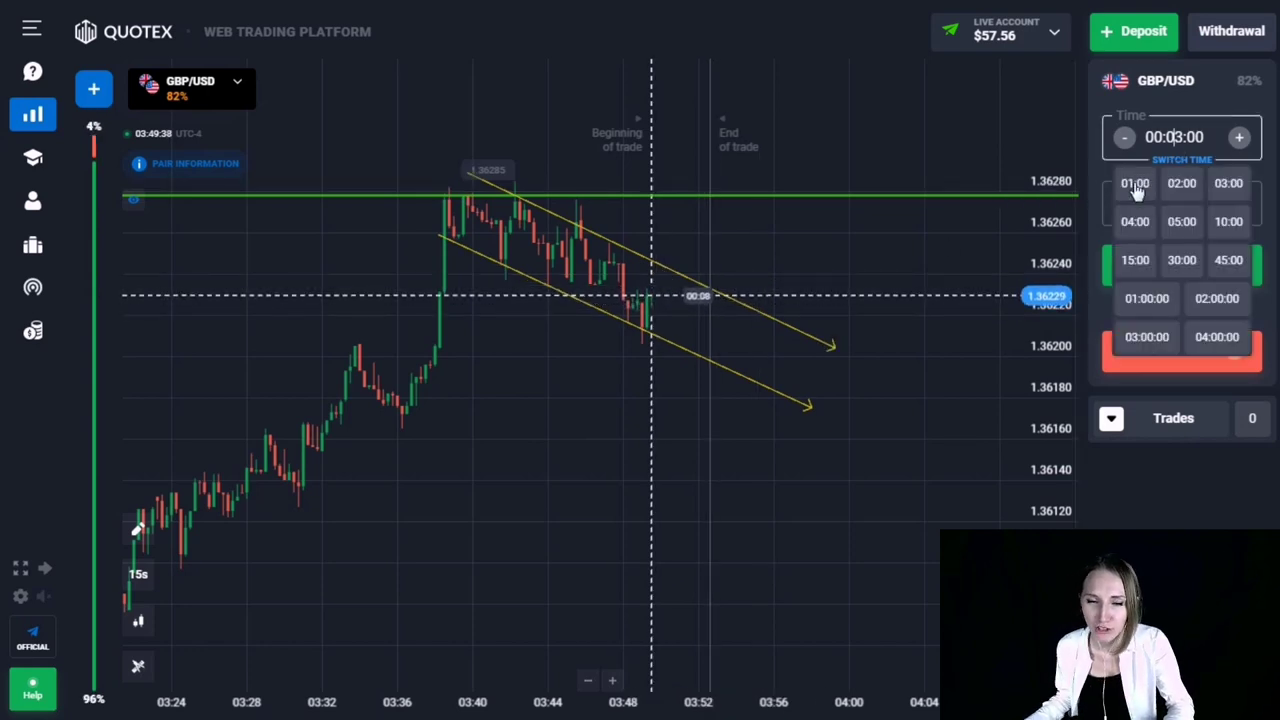
{"action": "left_click", "coordinate": [1133, 182]}
{"action": "left_click", "coordinate": [690, 277]}
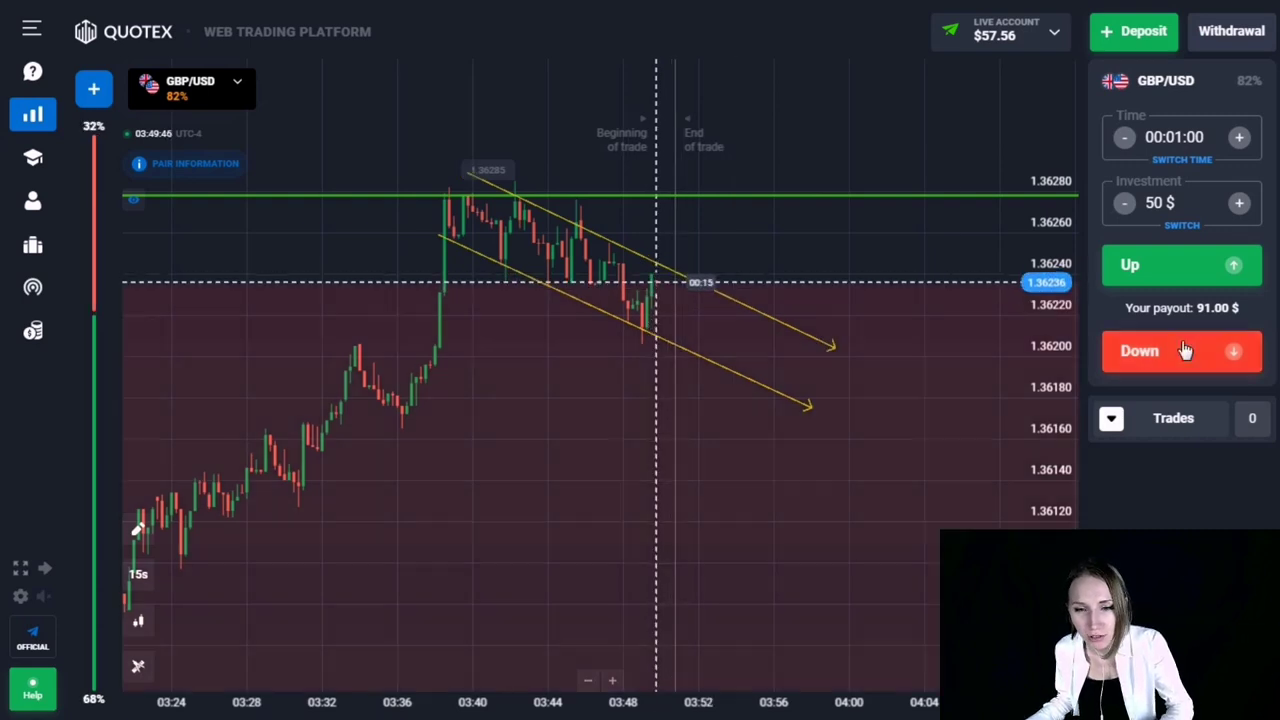
{"action": "left_click", "coordinate": [1184, 349]}
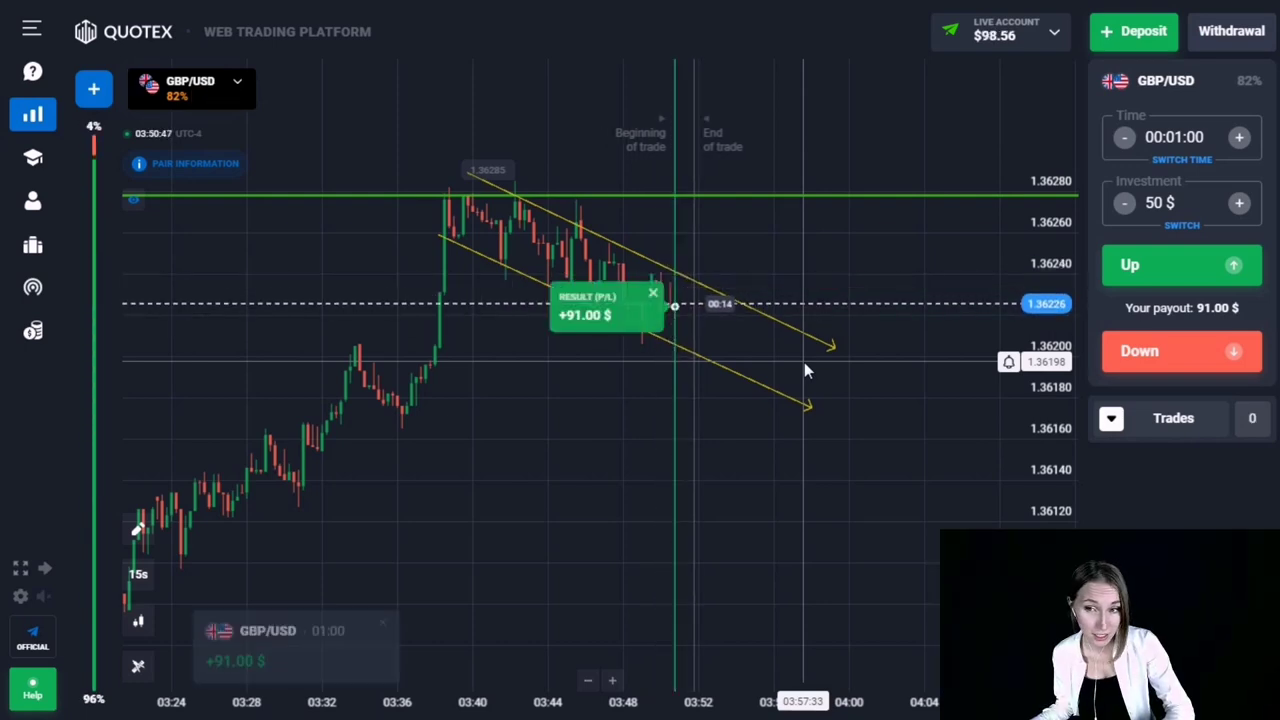
{"action": "left_click", "coordinate": [700, 363]}
{"action": "left_click_drag", "start_coordinate": [670, 412], "coordinate": [633, 416]}
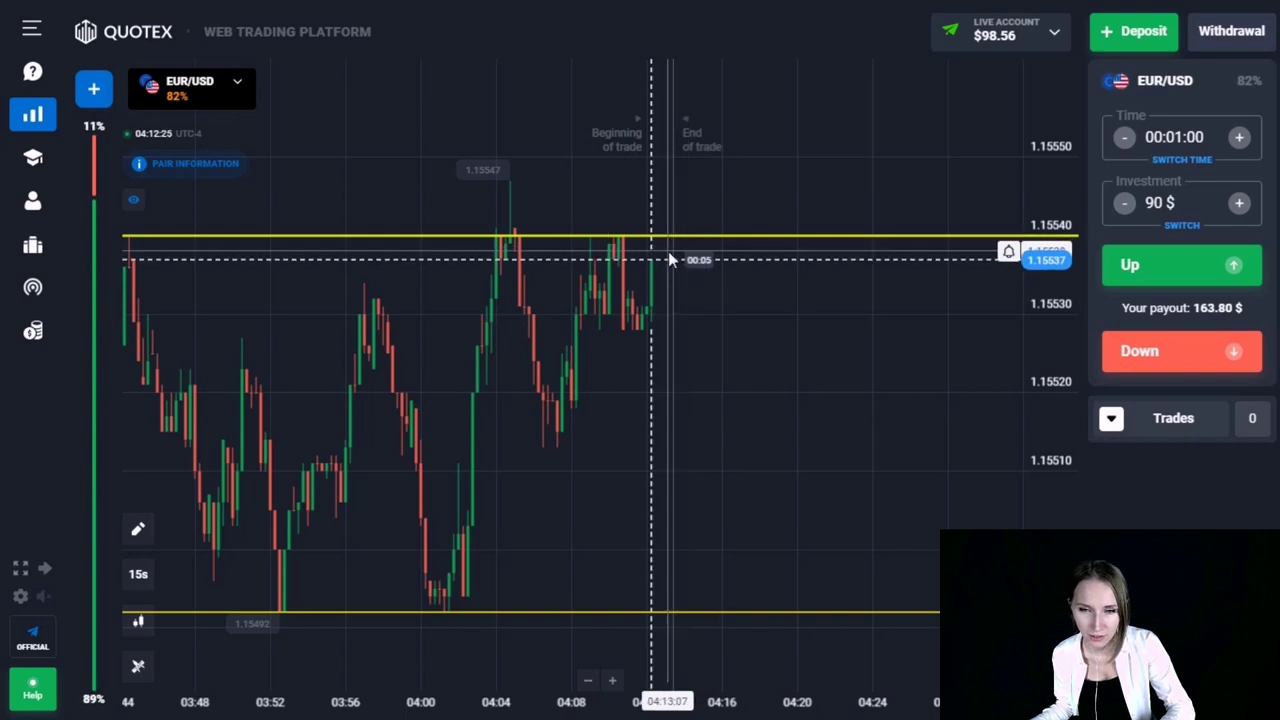
Place a 2-minute $90 Up trade on EUR/USD, then a $170 Up trade after it wins.
{"action": "mouse_move", "coordinate": [674, 248]}
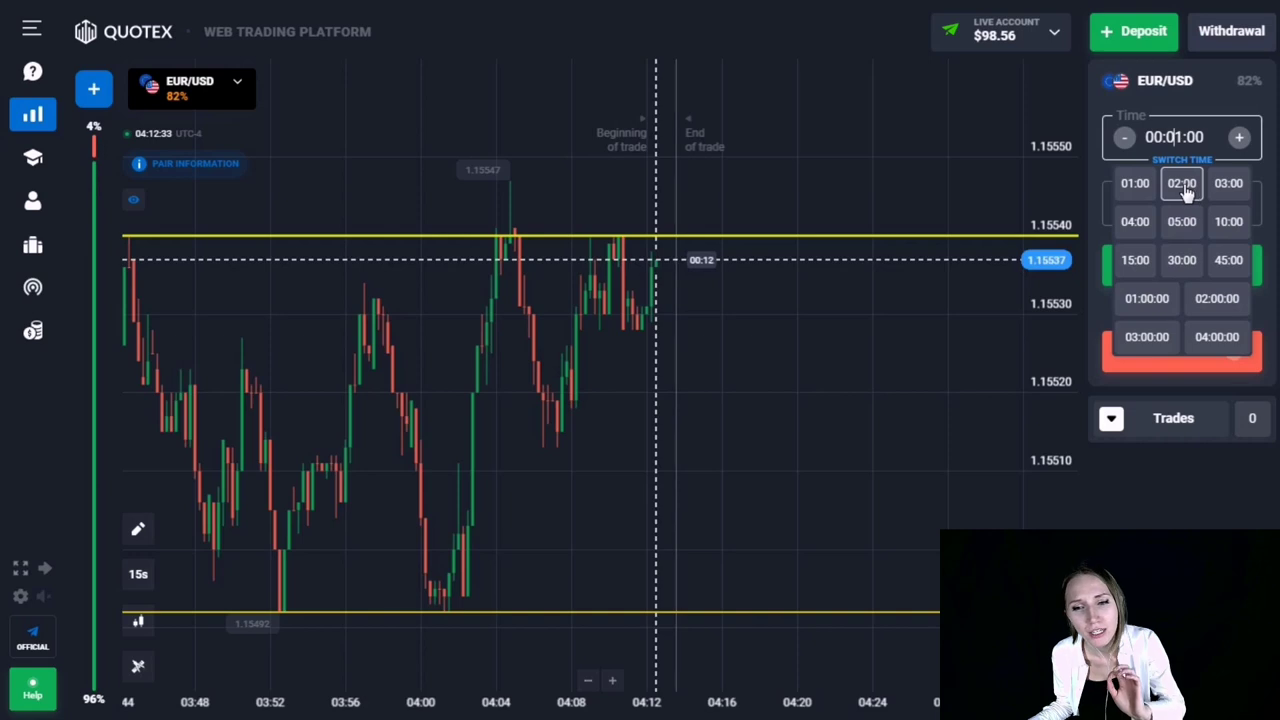
{"action": "left_click", "coordinate": [1183, 186]}
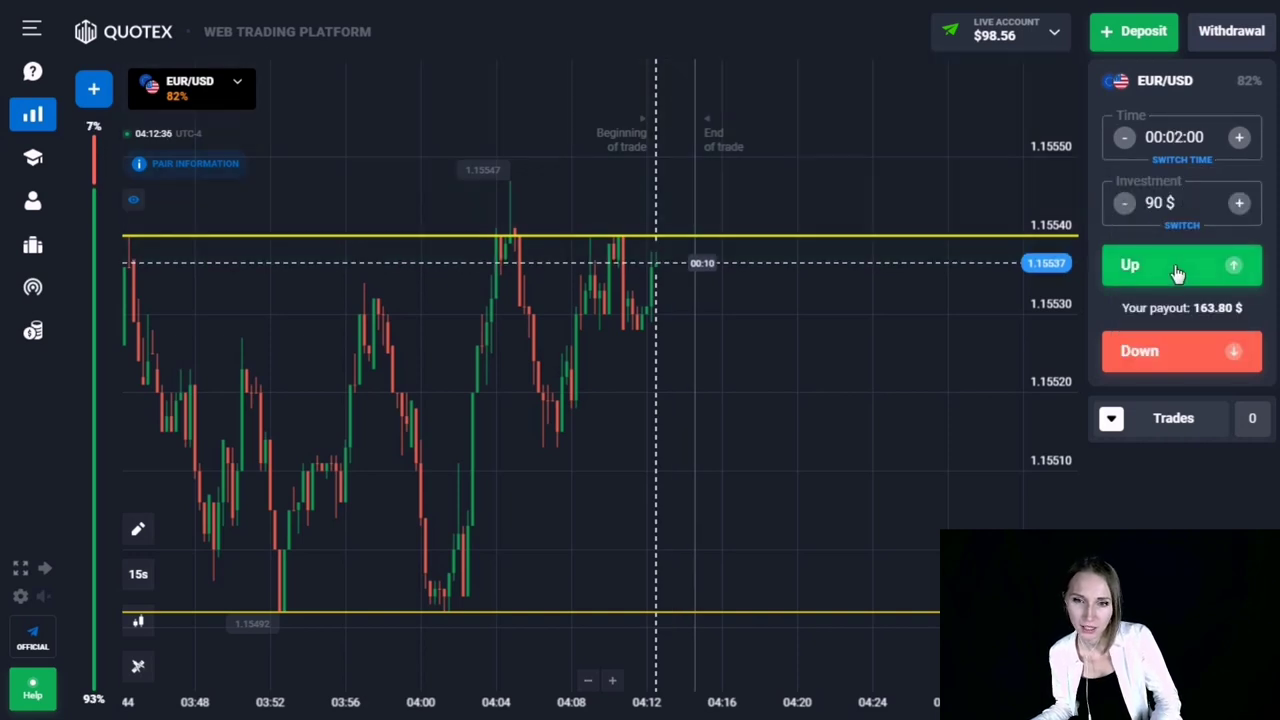
{"action": "left_click", "coordinate": [1178, 268]}
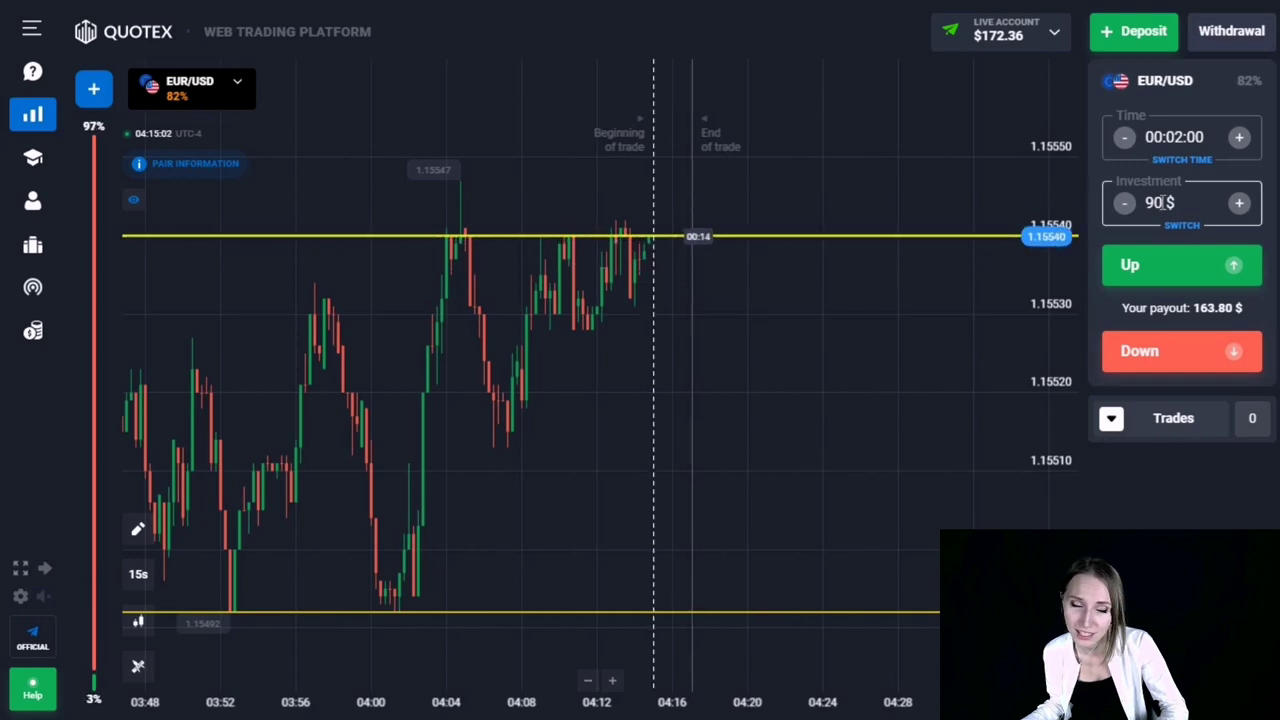
{"action": "type", "text": "170"}
{"action": "left_click", "coordinate": [1163, 268]}
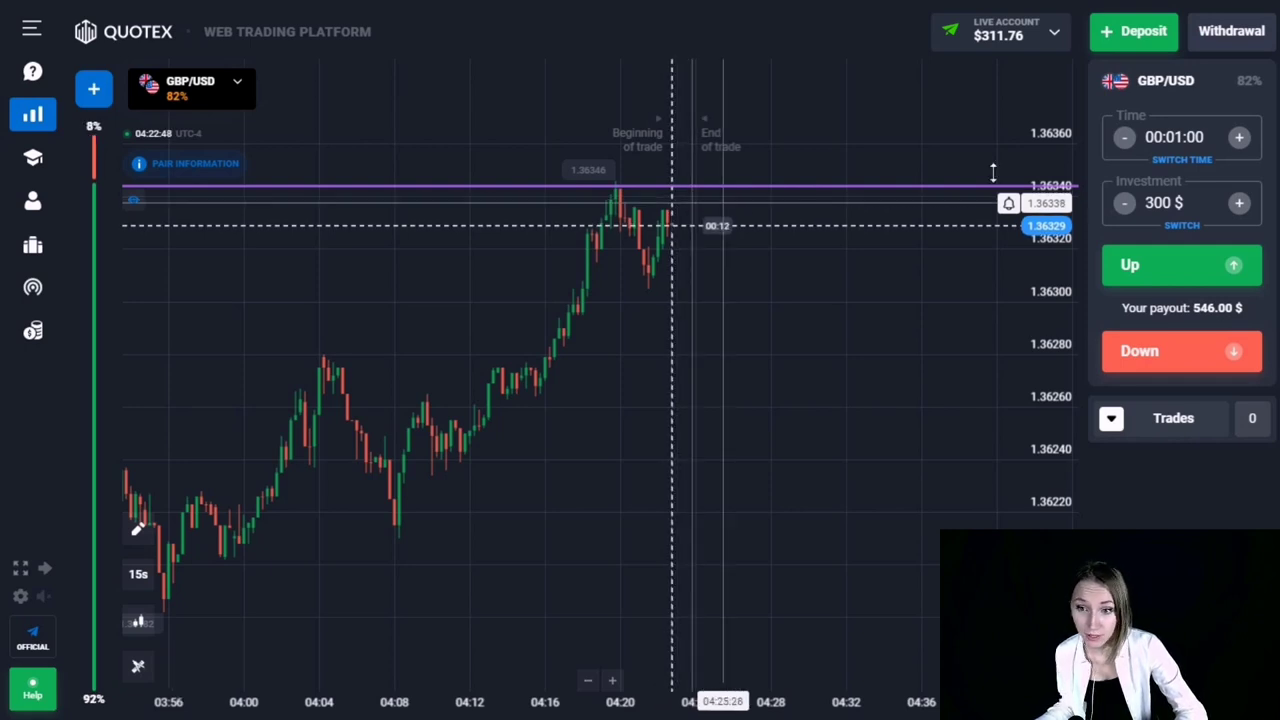
Place a 3-minute $300 Up trade on GBP/USD.
{"action": "left_click", "coordinate": [1176, 145]}
{"action": "left_click", "coordinate": [1228, 185]}
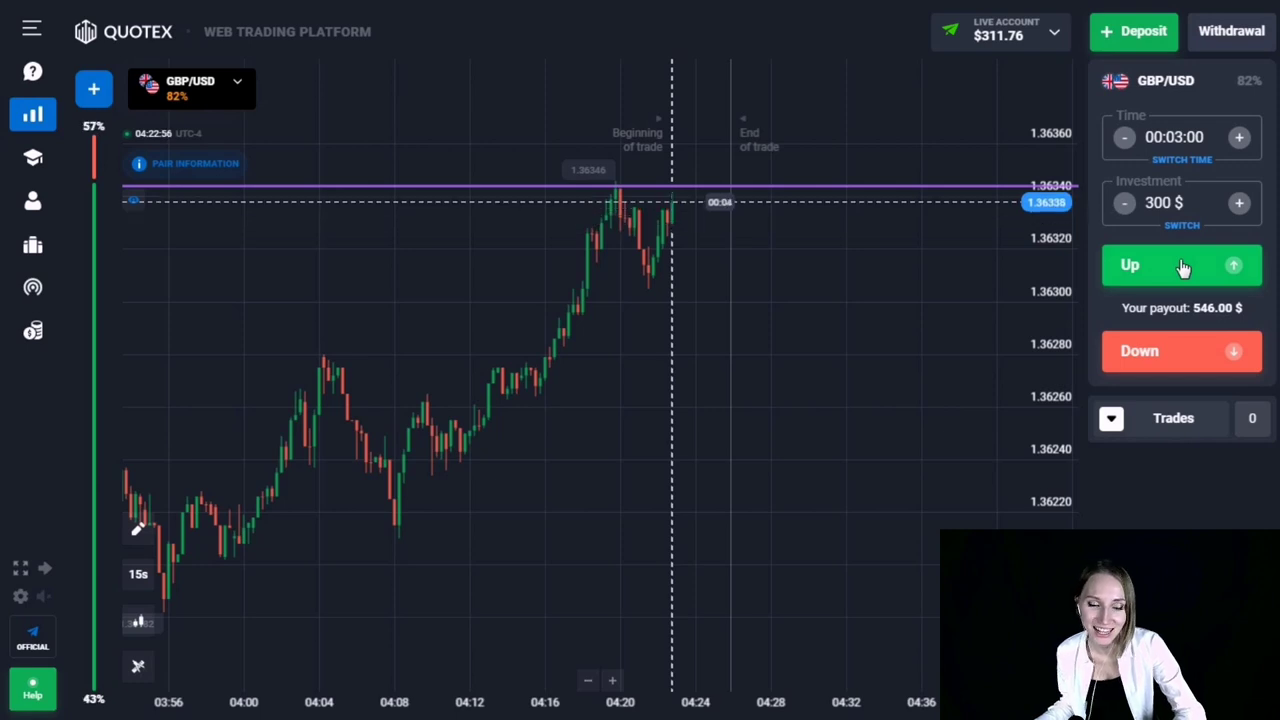
{"action": "left_click", "coordinate": [1183, 265]}
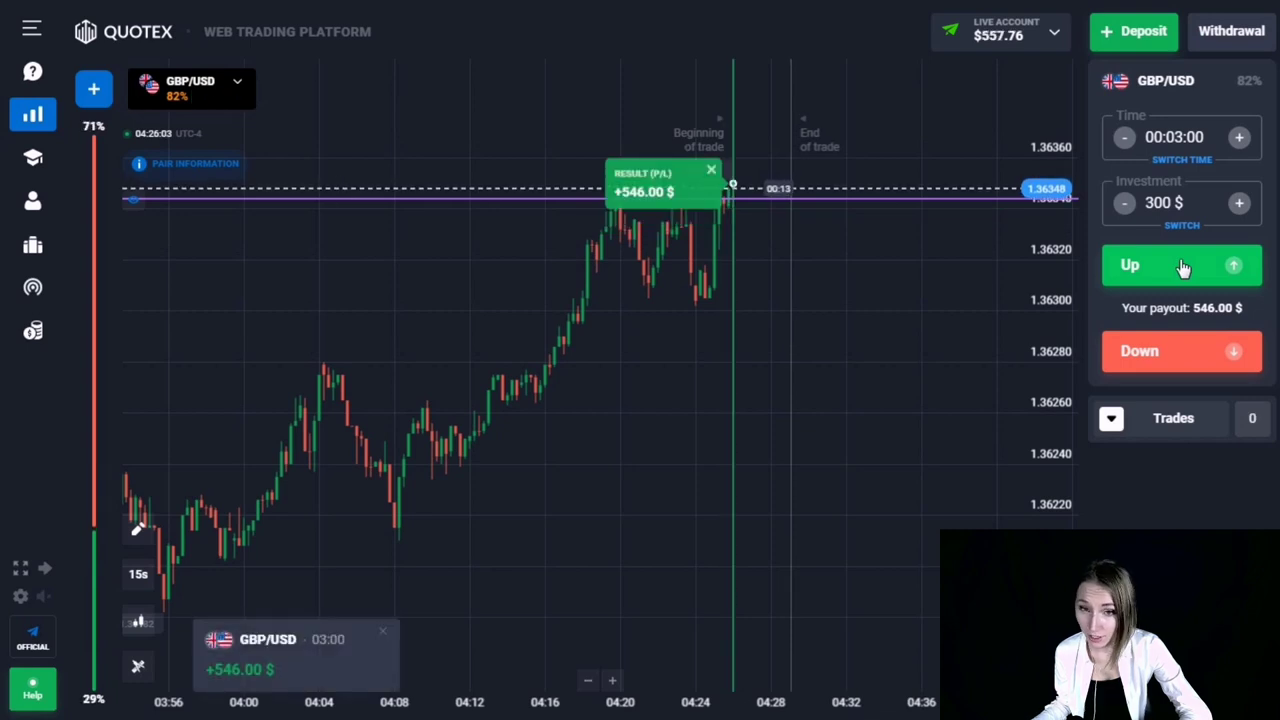
{"action": "left_click_drag", "start_coordinate": [828, 264], "coordinate": [760, 272]}
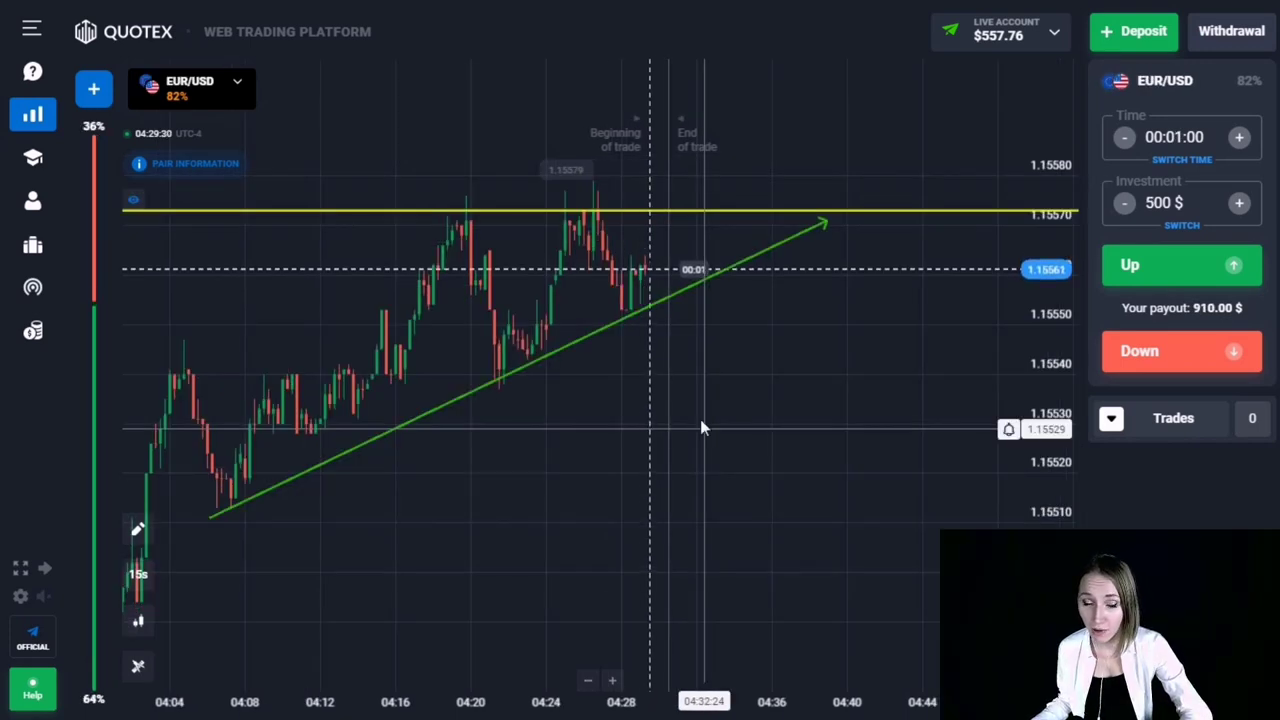
Inspect the yellow resistance line and the rising green trend line on EUR/USD.
{"action": "left_click", "coordinate": [790, 211]}
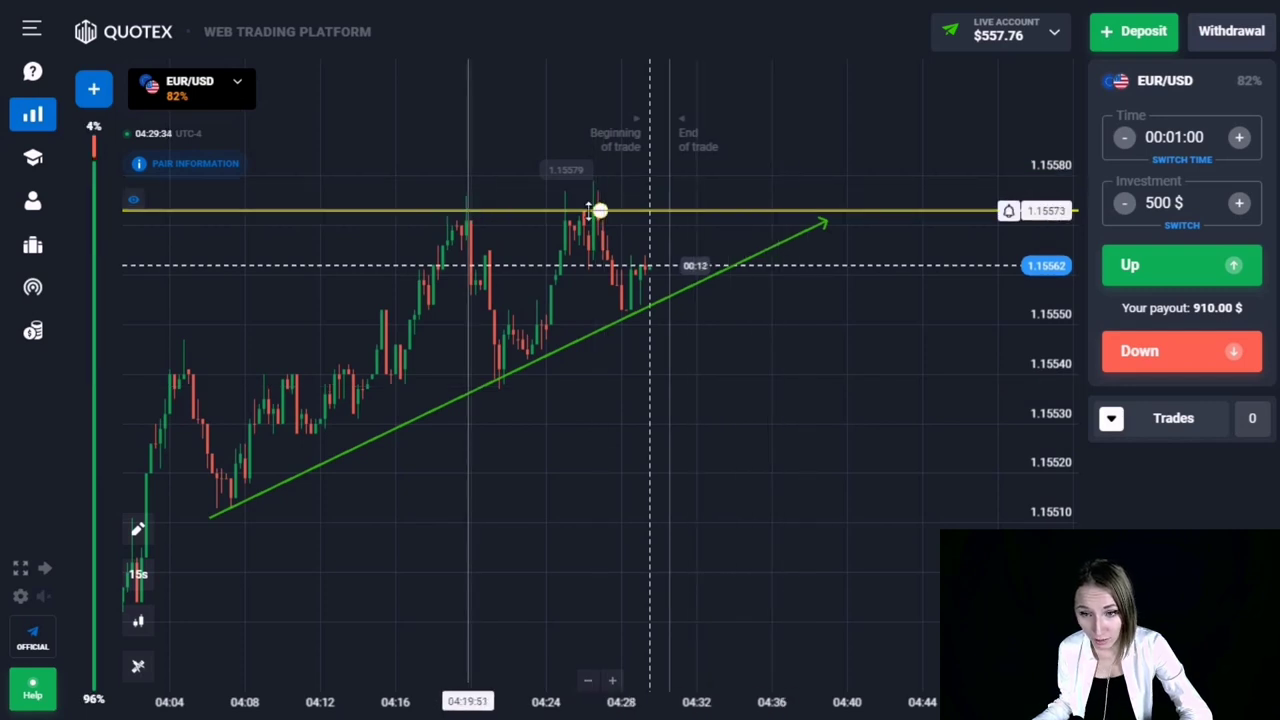
{"action": "left_click", "coordinate": [576, 338]}
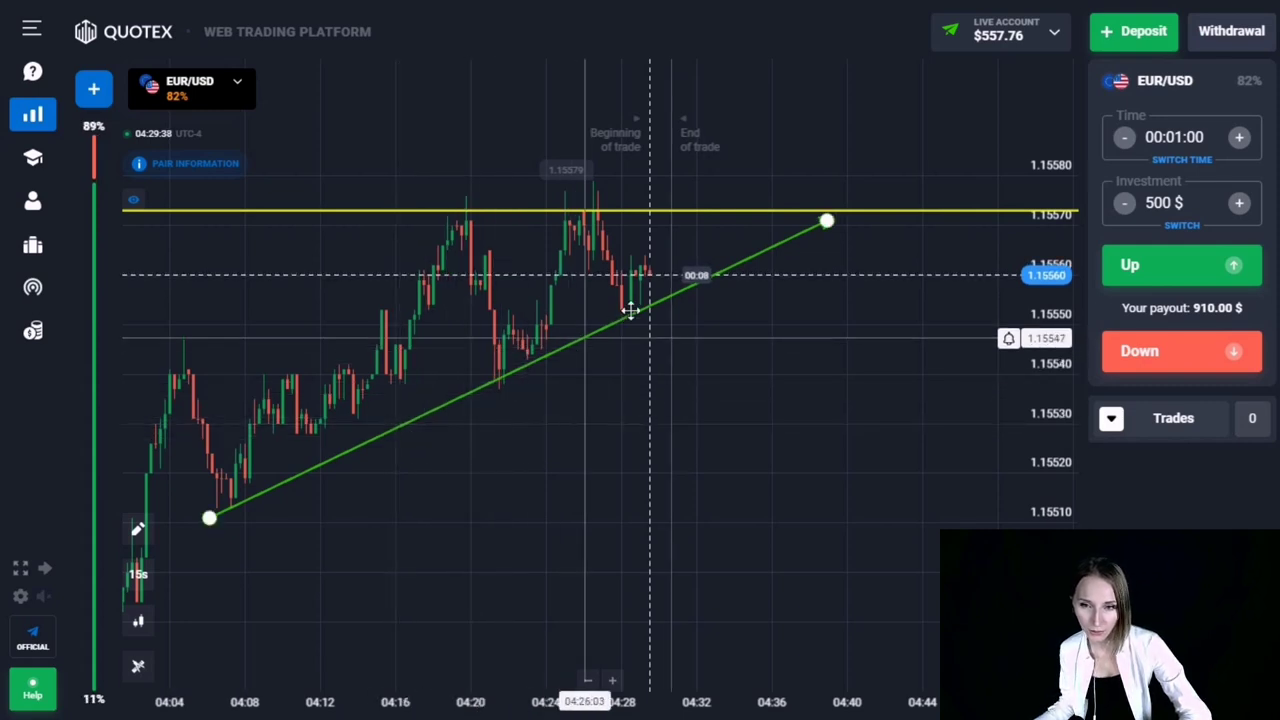
{"action": "left_click", "coordinate": [599, 211]}
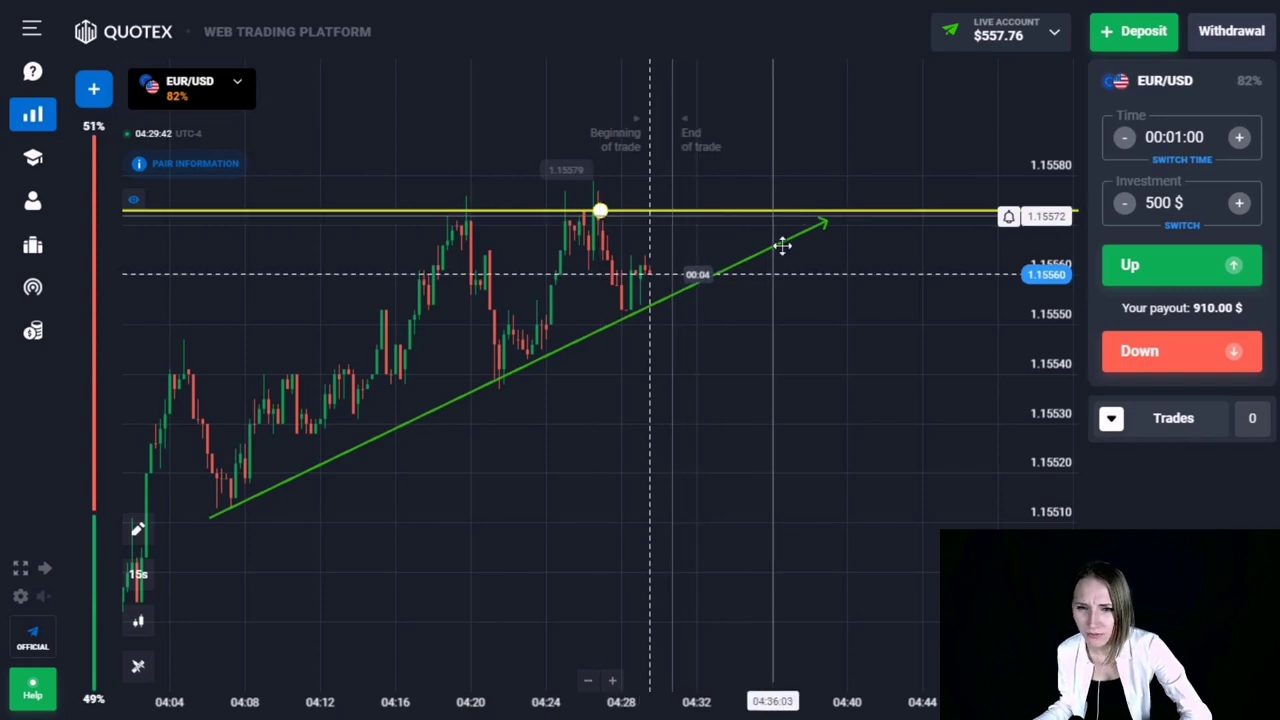
{"action": "left_click", "coordinate": [714, 272]}
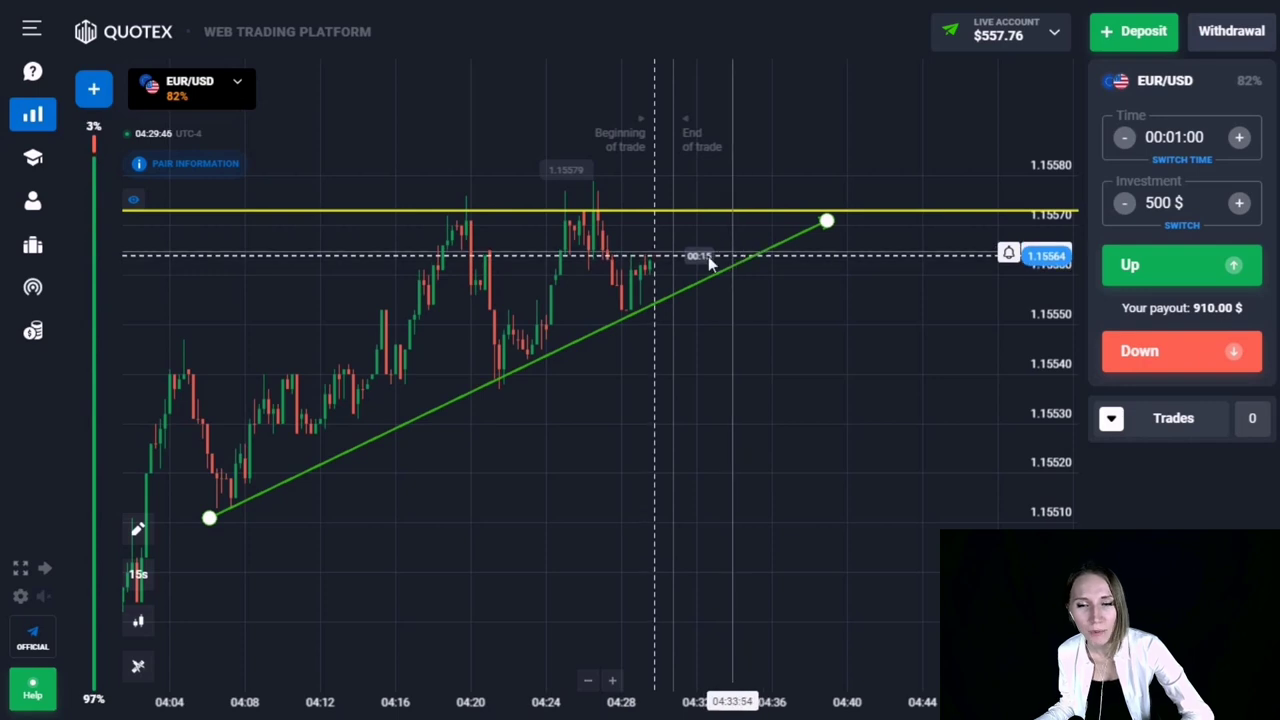
{"action": "left_click", "coordinate": [657, 264]}
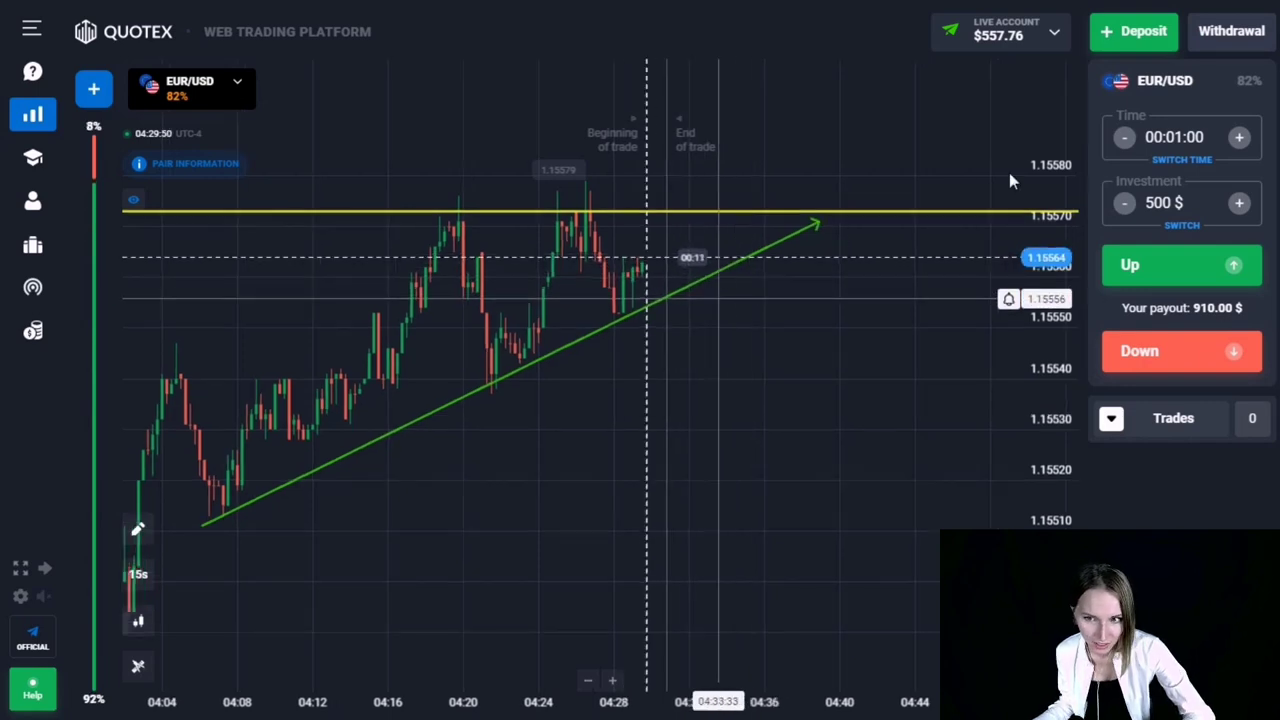
Place a 5-minute $500 Up trade on EUR/USD.
{"action": "left_click", "coordinate": [1180, 140]}
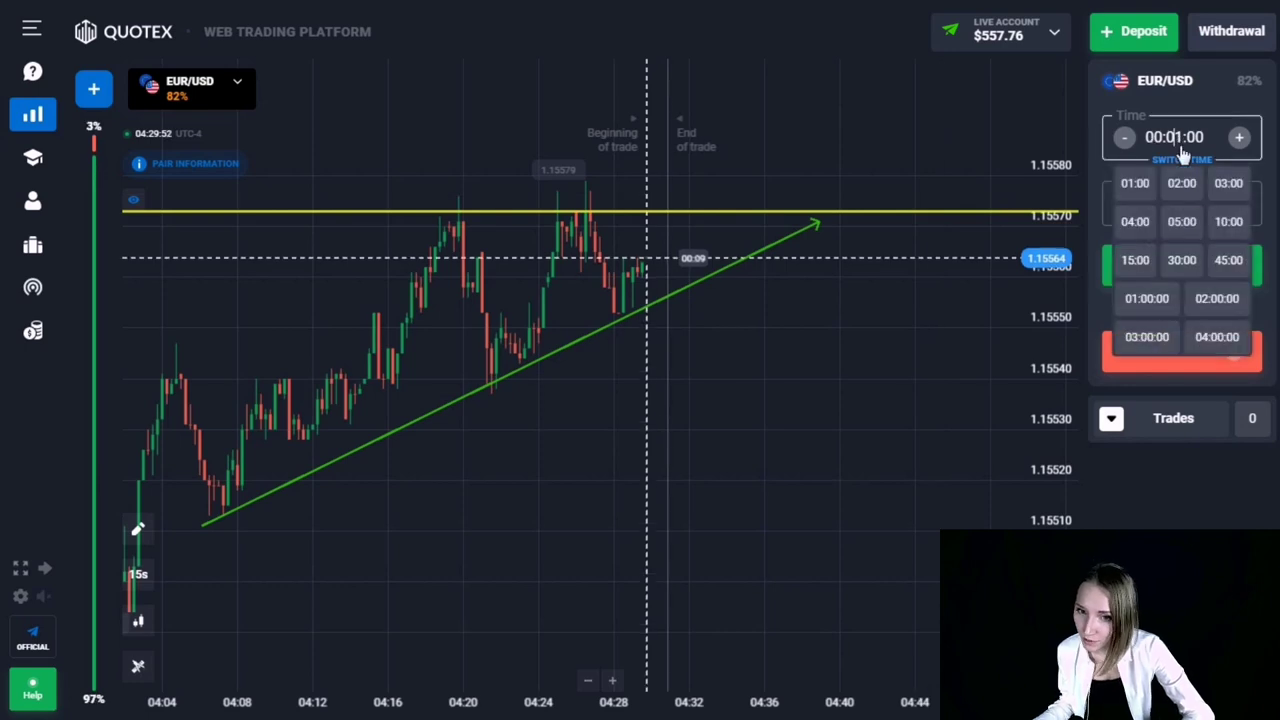
{"action": "left_click", "coordinate": [1182, 222]}
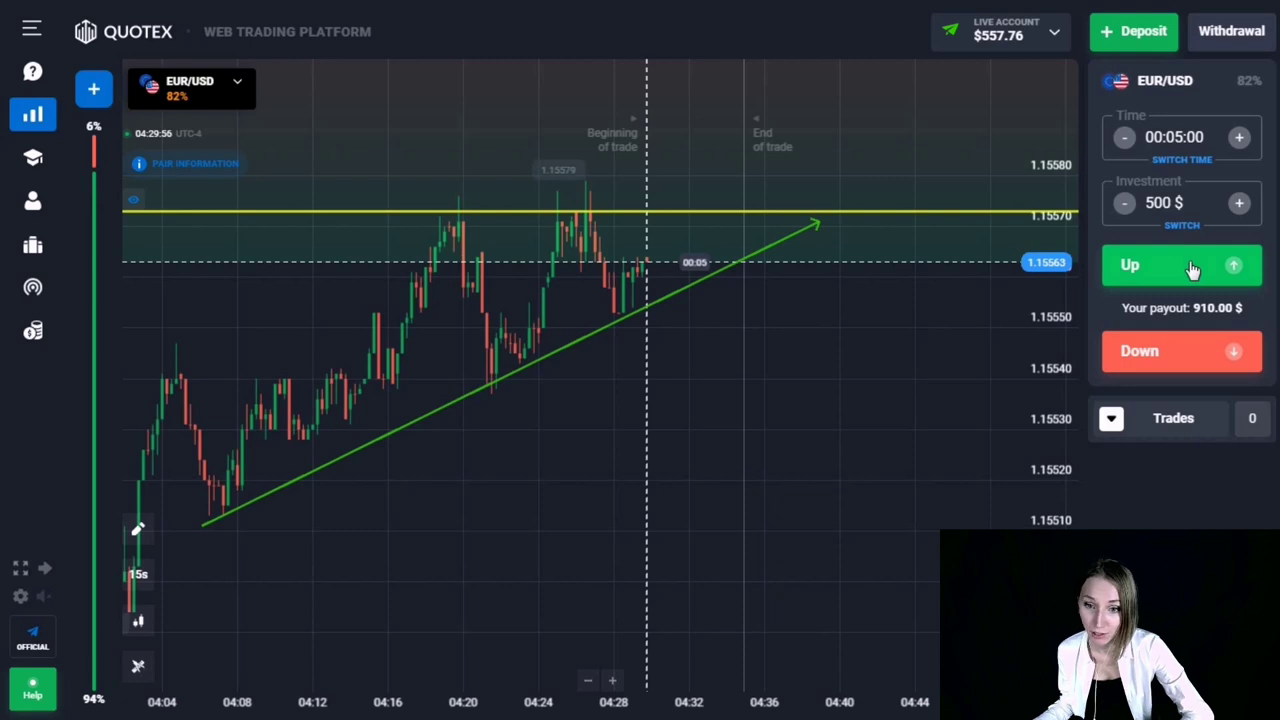
{"action": "left_click", "coordinate": [1192, 268]}
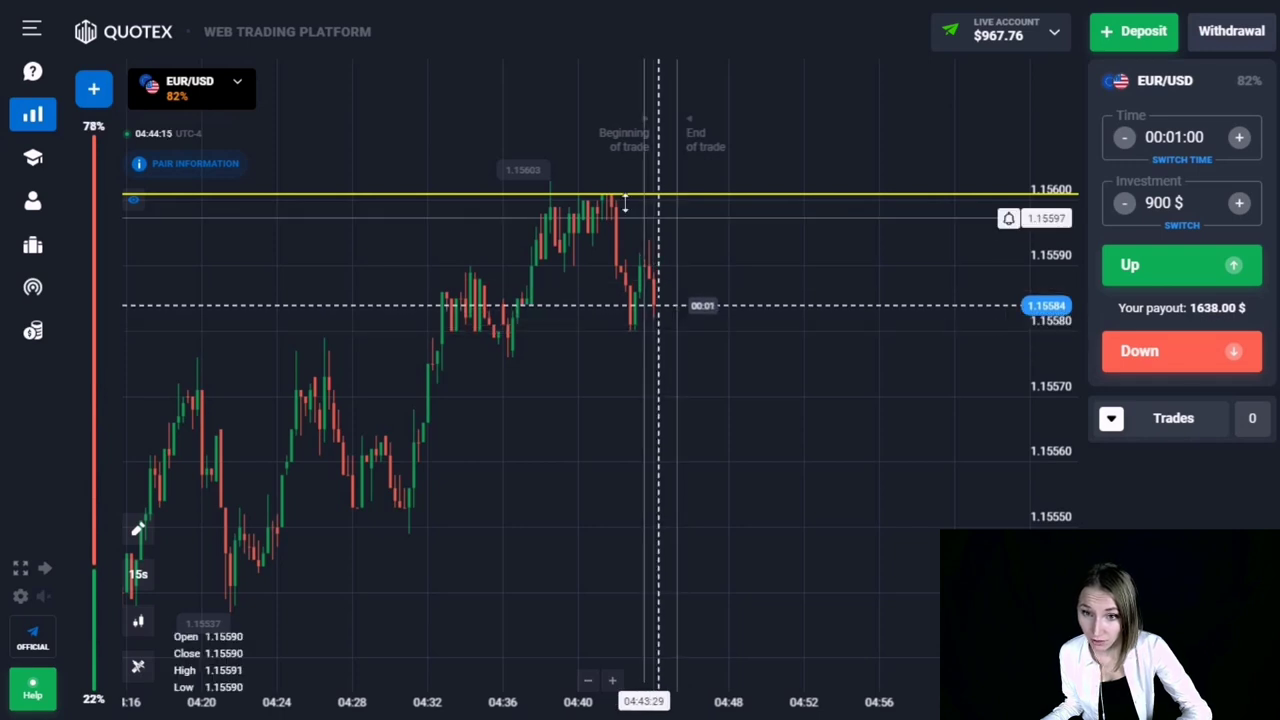
Copy the yellow horizontal level down to about 1.15578.
{"action": "left_click", "coordinate": [600, 193]}
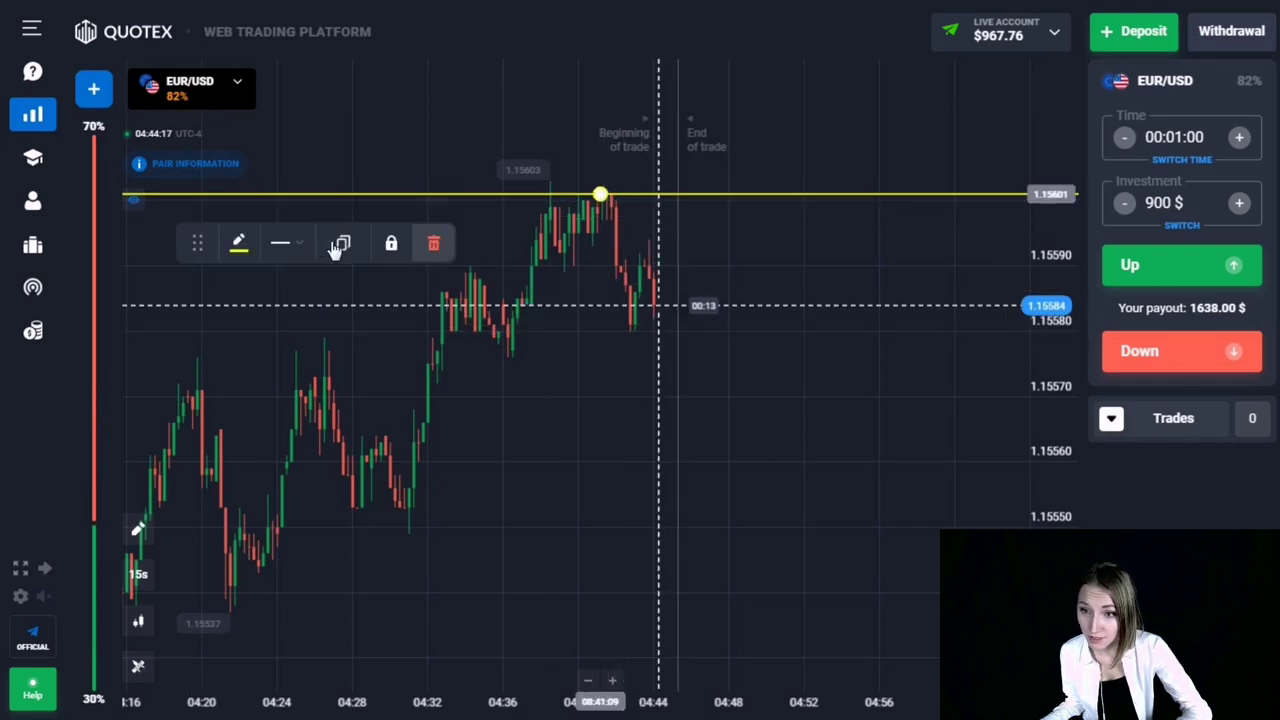
{"action": "left_click_drag", "start_coordinate": [600, 193], "coordinate": [600, 344]}
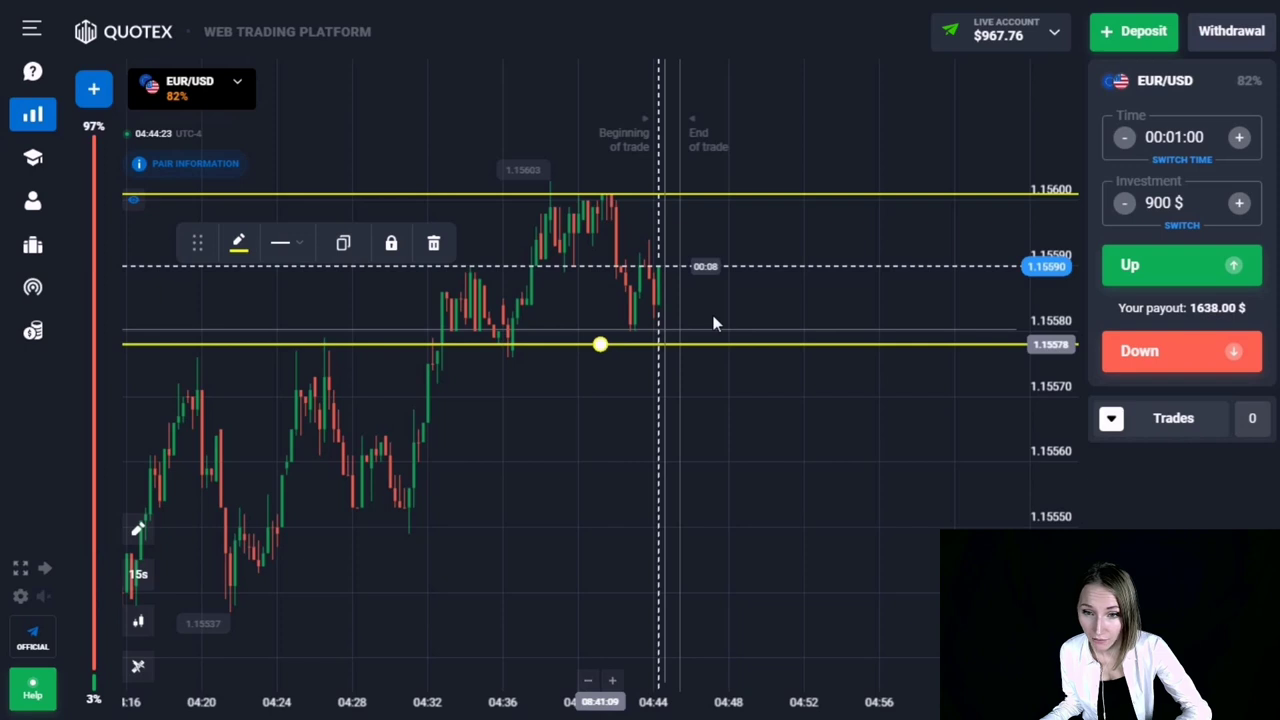
{"action": "left_click", "coordinate": [777, 306]}
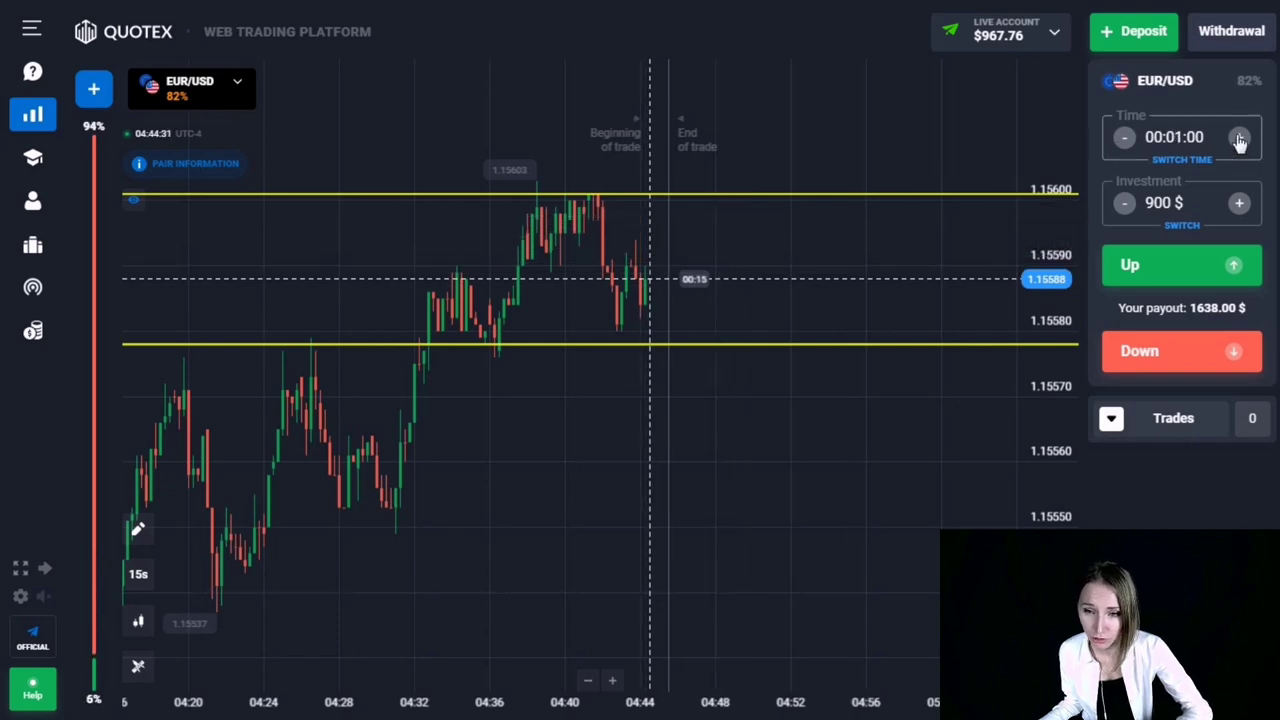
Place a 3-minute $900 Up trade on EUR/USD.
{"action": "left_click", "coordinate": [1200, 140]}
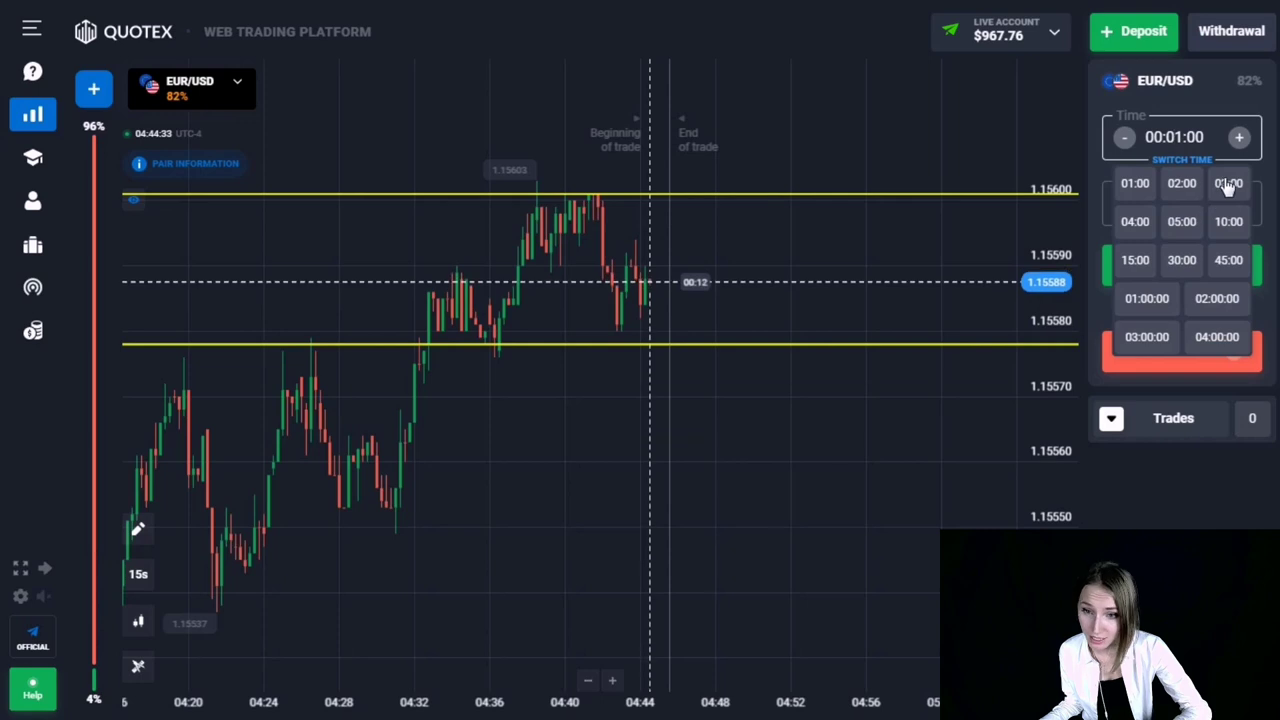
{"action": "left_click", "coordinate": [1228, 183]}
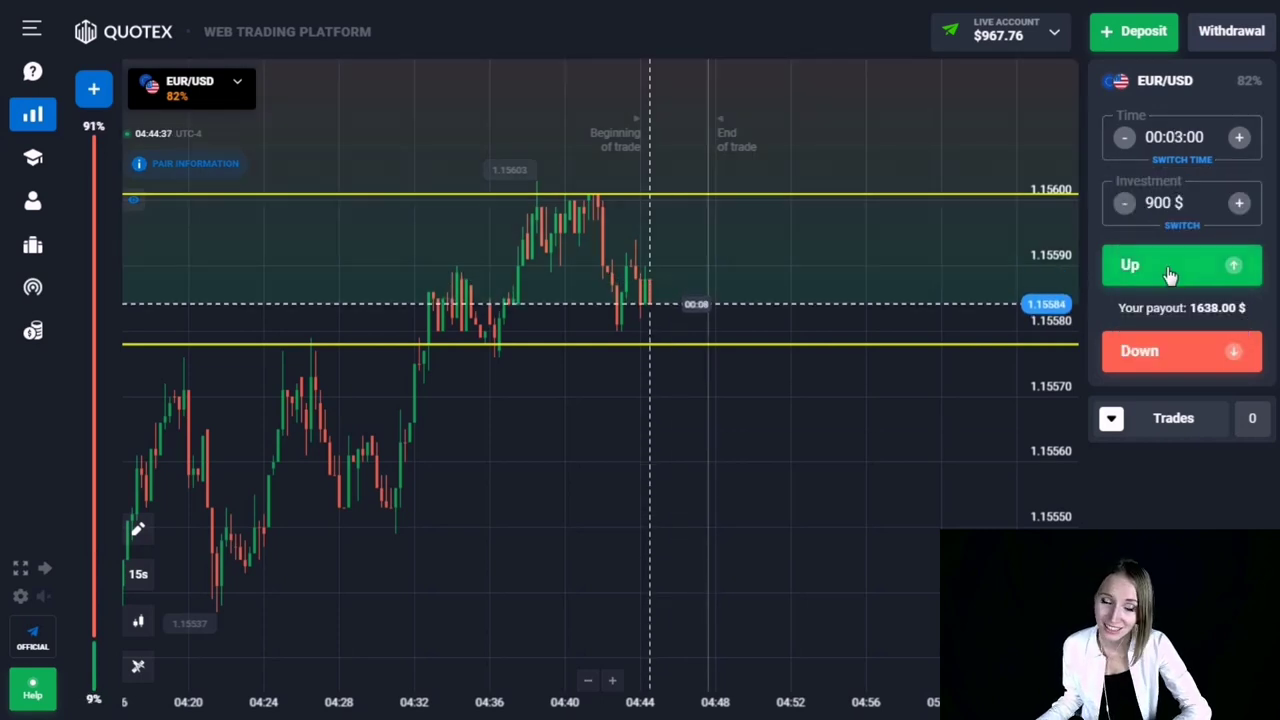
{"action": "left_click", "coordinate": [1170, 266]}
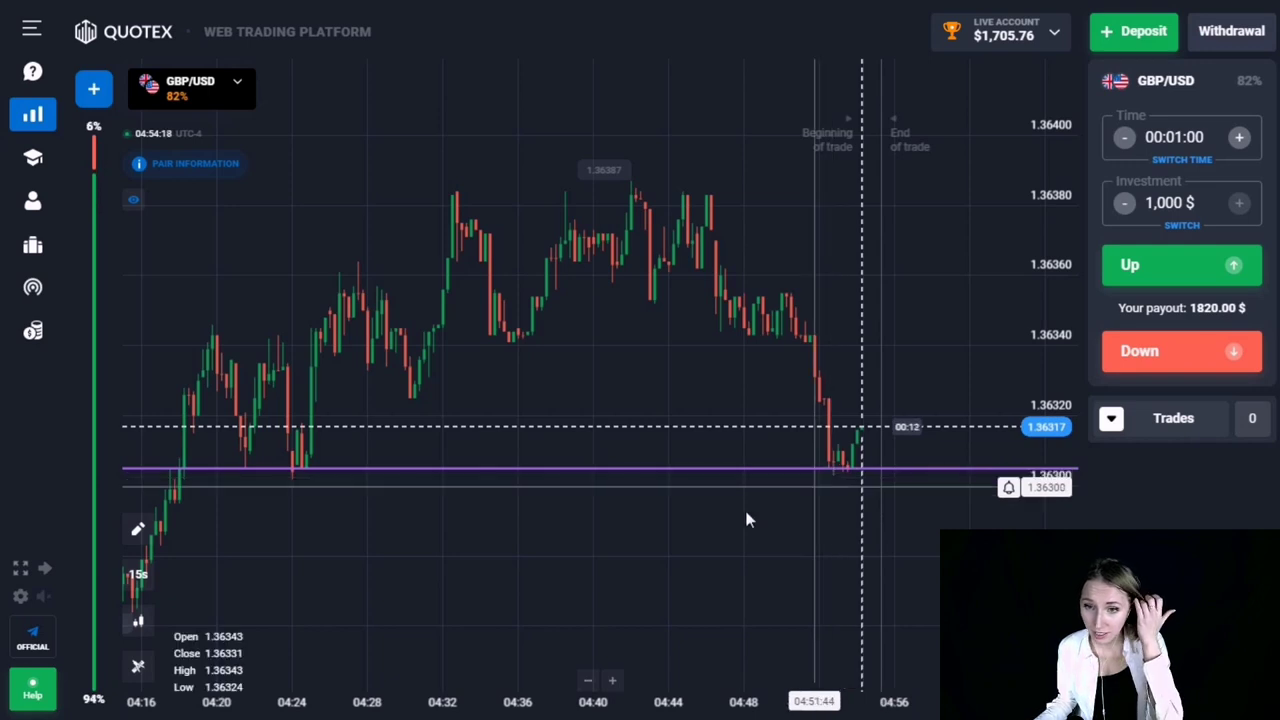
Place a 3-minute $1,000 Down trade on GBP/USD at the purple level.
{"action": "mouse_move", "coordinate": [497, 508]}
{"action": "left_mouse_down"}
{"action": "mouse_move", "coordinate": [618, 517]}
{"action": "mouse_move", "coordinate": [491, 509]}
{"action": "left_mouse_up"}
{"action": "left_click_drag", "start_coordinate": [717, 523], "coordinate": [457, 517]}
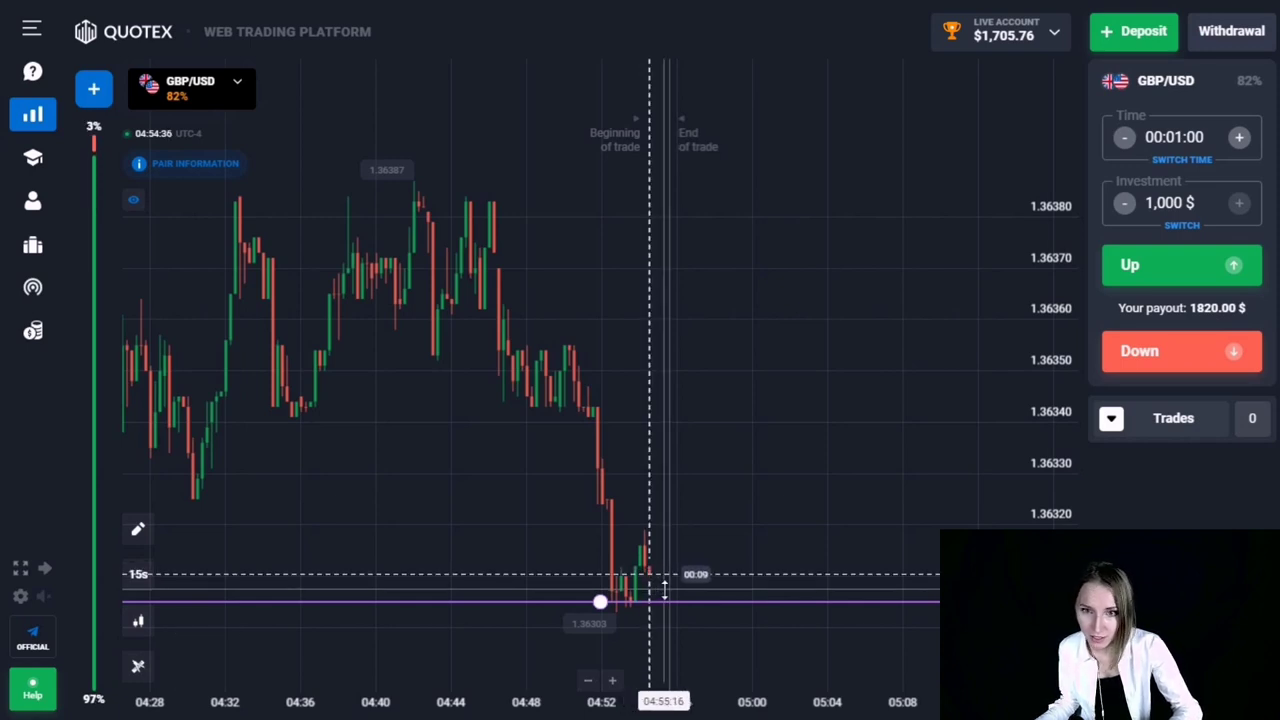
{"action": "left_click", "coordinate": [1183, 143]}
{"action": "left_click", "coordinate": [1229, 185]}
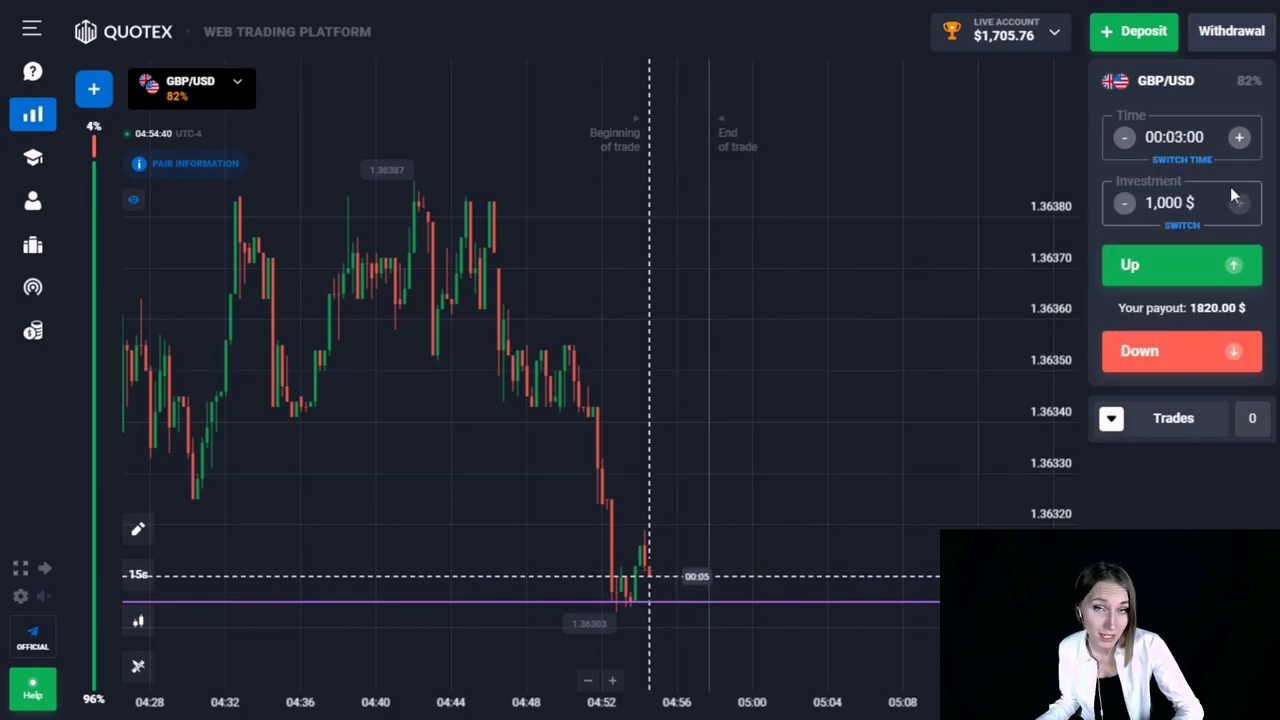
{"action": "left_click", "coordinate": [1179, 352]}
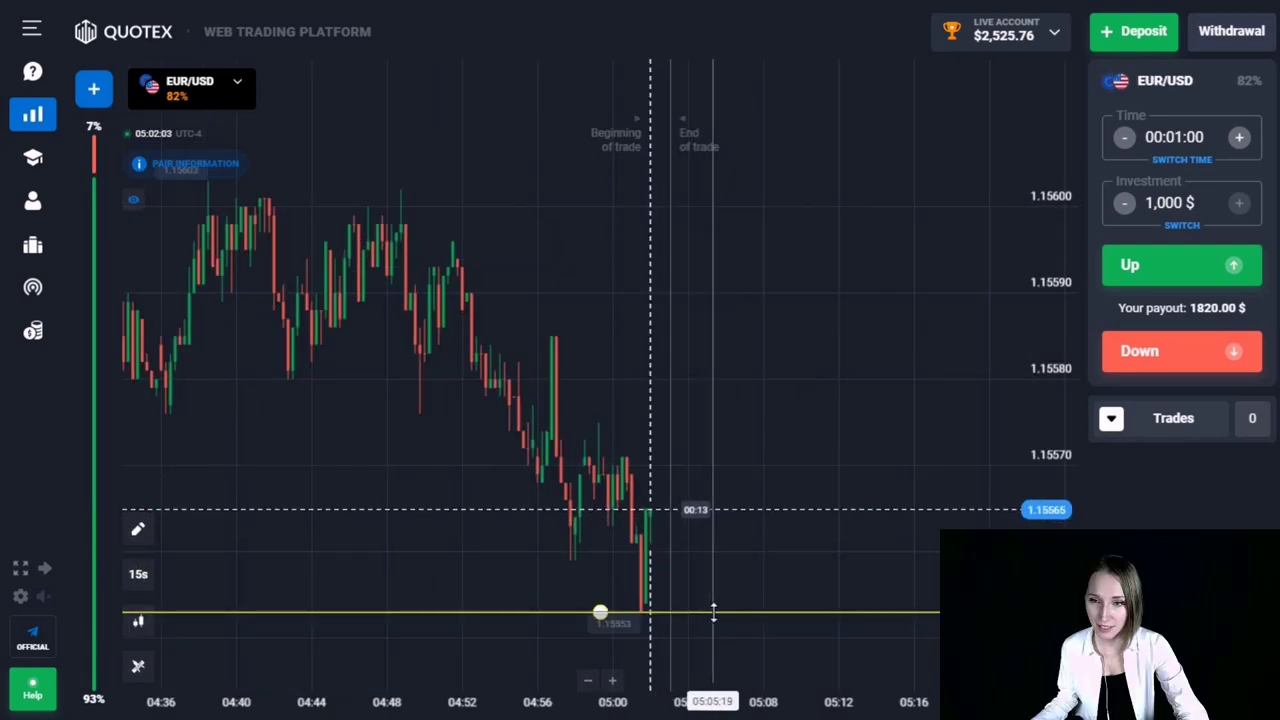
Open two 3-minute $1,000 Down trades on EUR/USD back to back.
{"action": "left_click_drag", "start_coordinate": [375, 433], "coordinate": [870, 410]}
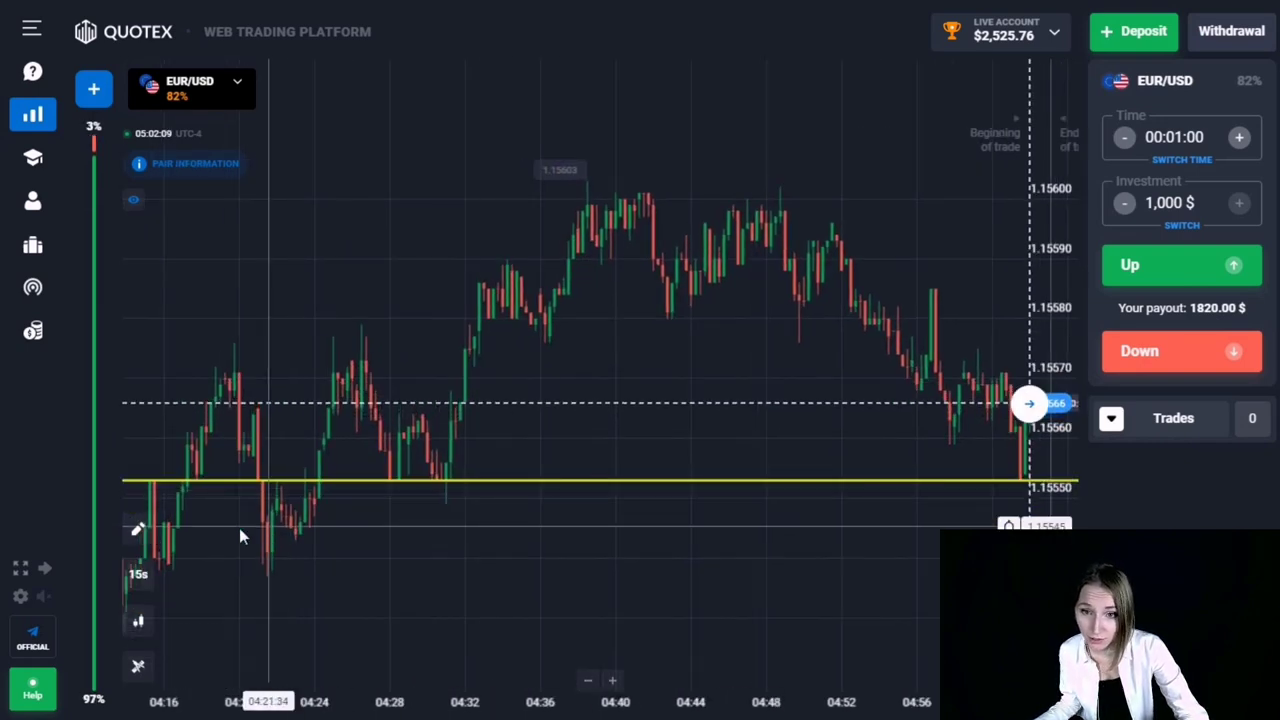
{"action": "left_click_drag", "start_coordinate": [357, 531], "coordinate": [591, 531]}
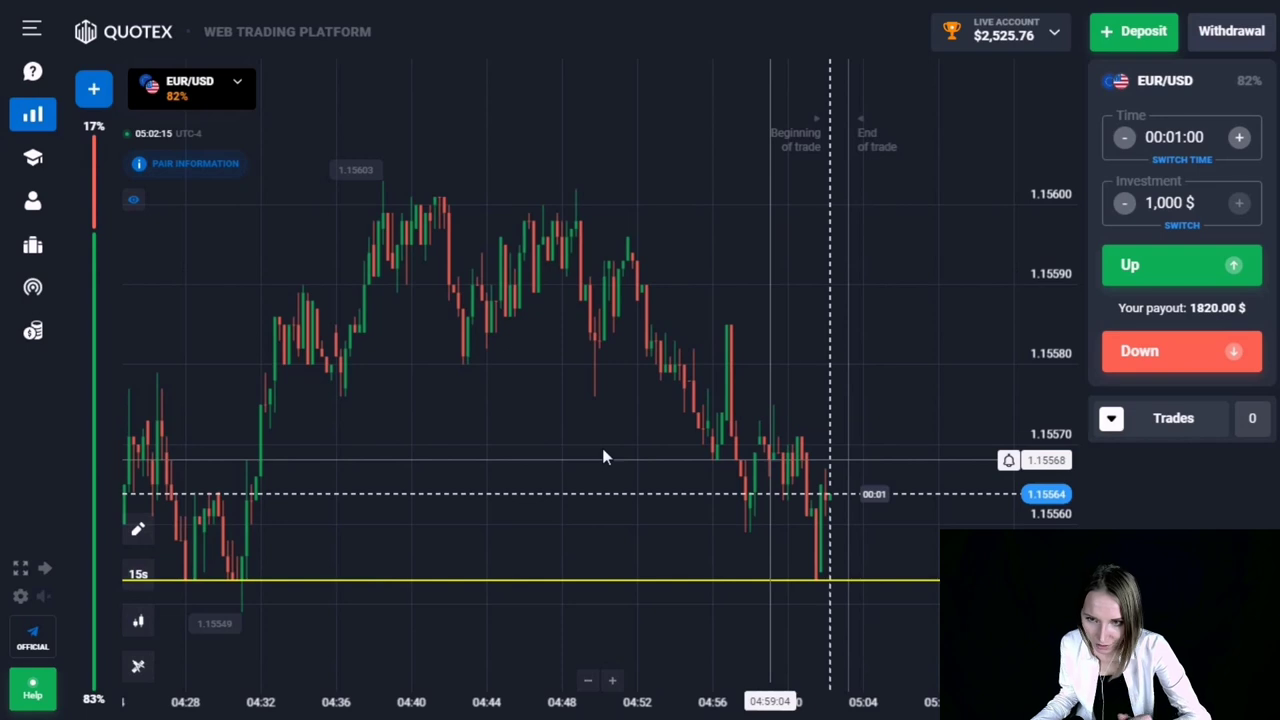
{"action": "left_click", "coordinate": [1180, 145]}
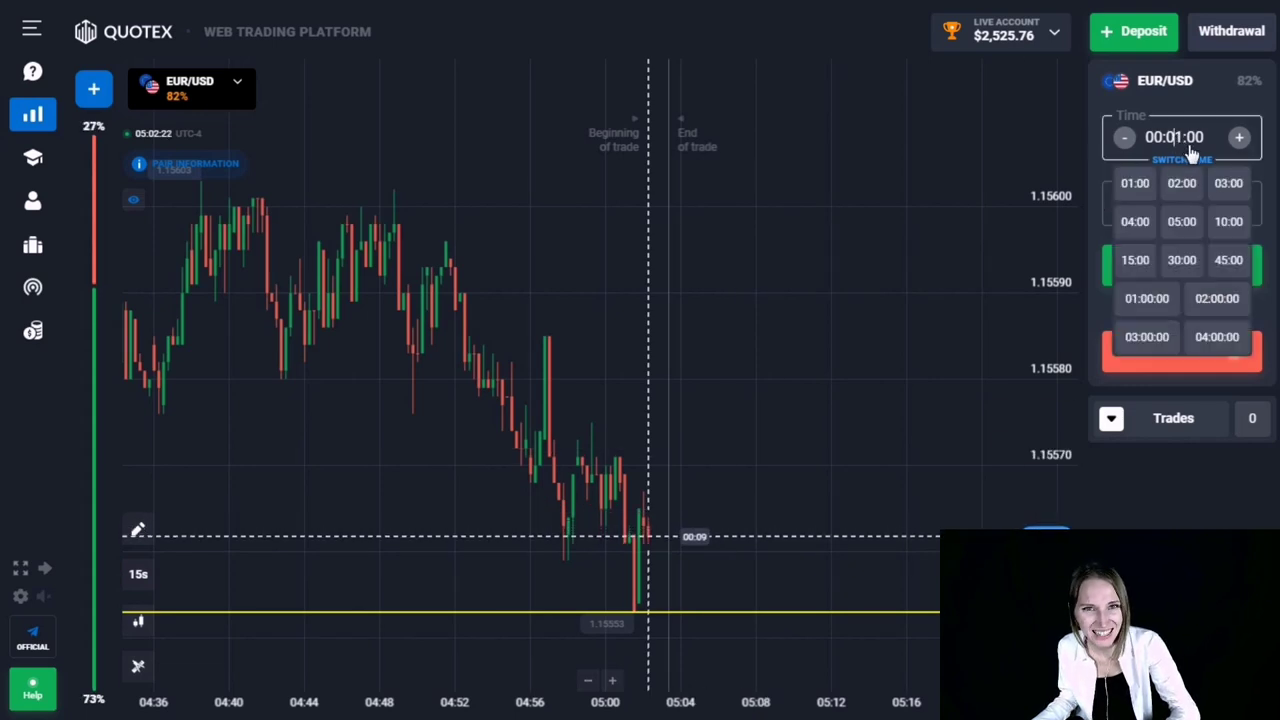
{"action": "left_click", "coordinate": [1224, 186]}
{"action": "left_click", "coordinate": [1182, 362]}
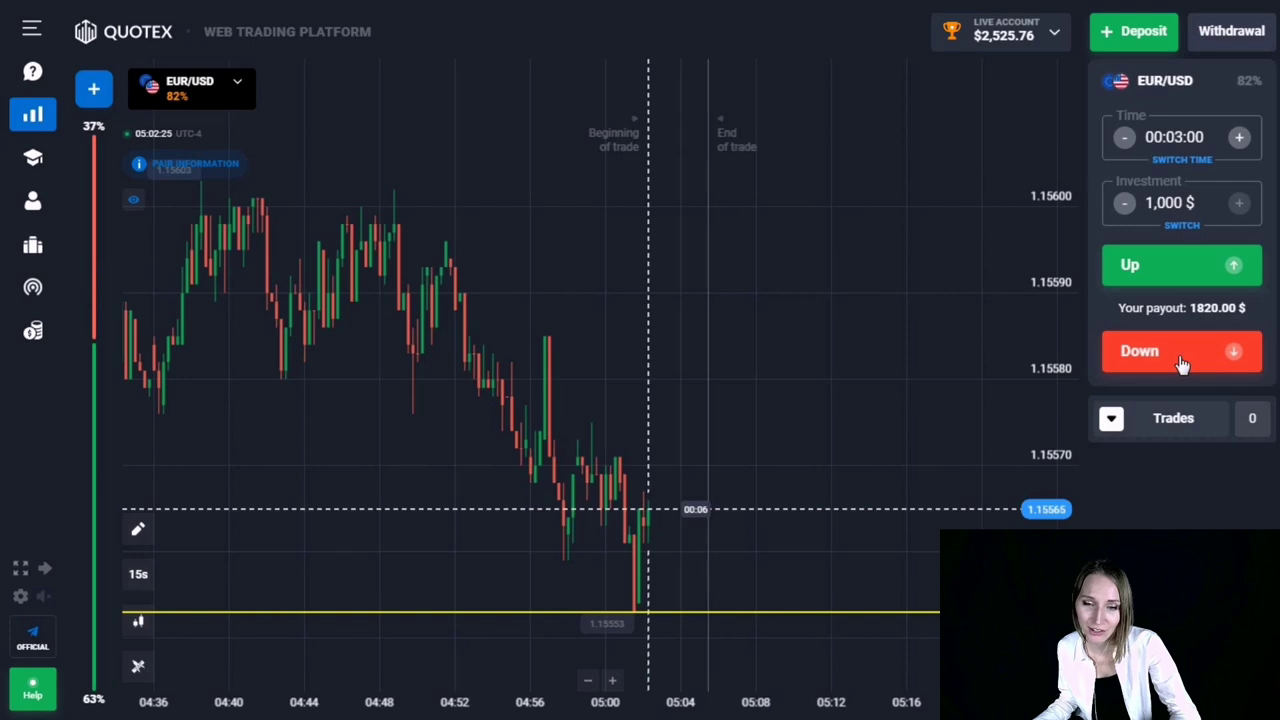
{"action": "left_click", "coordinate": [1182, 362]}
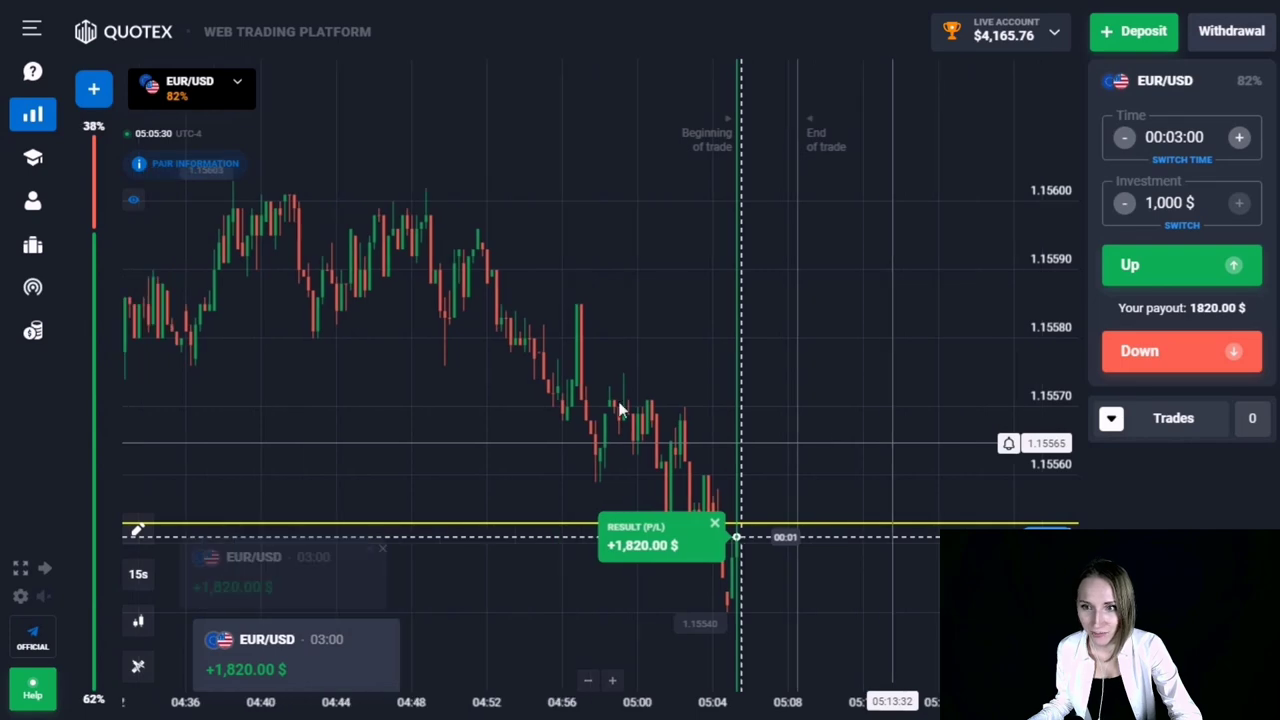
Lower the yellow support line on the EUR/USD chart to about 1.15540.
{"action": "left_click_drag", "start_coordinate": [543, 380], "coordinate": [829, 374]}
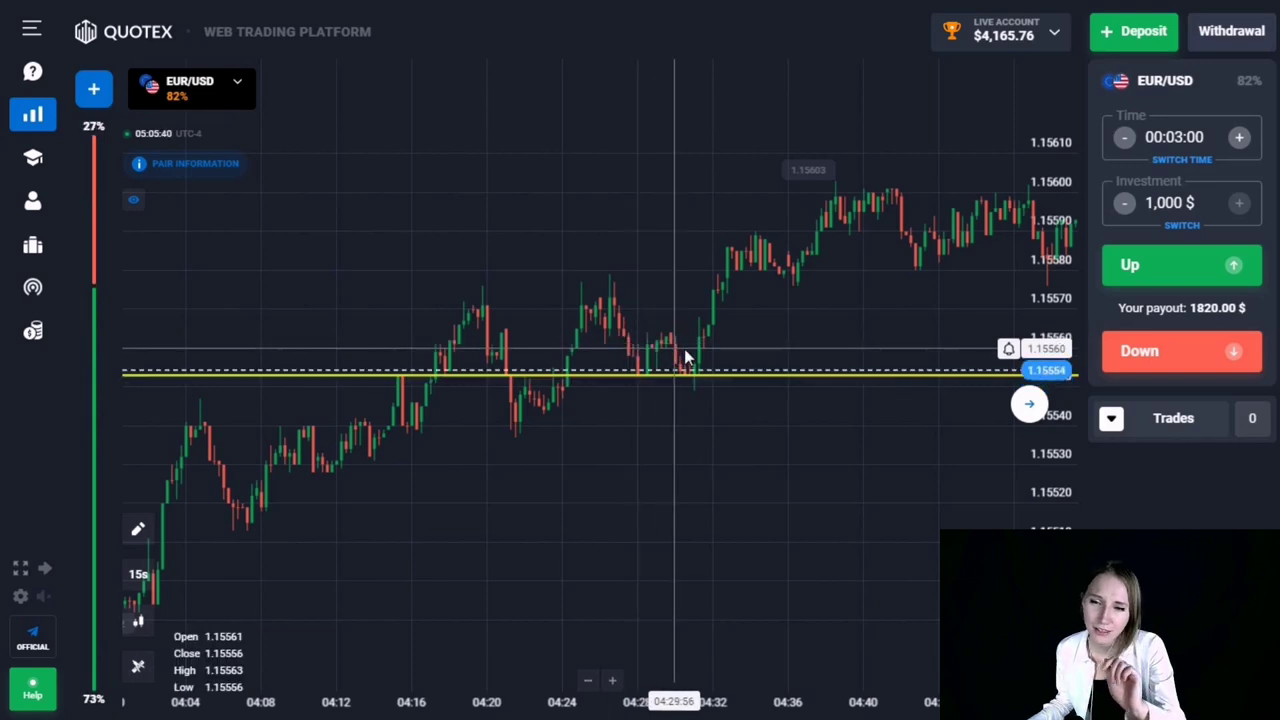
{"action": "left_click_drag", "start_coordinate": [736, 340], "coordinate": [690, 353]}
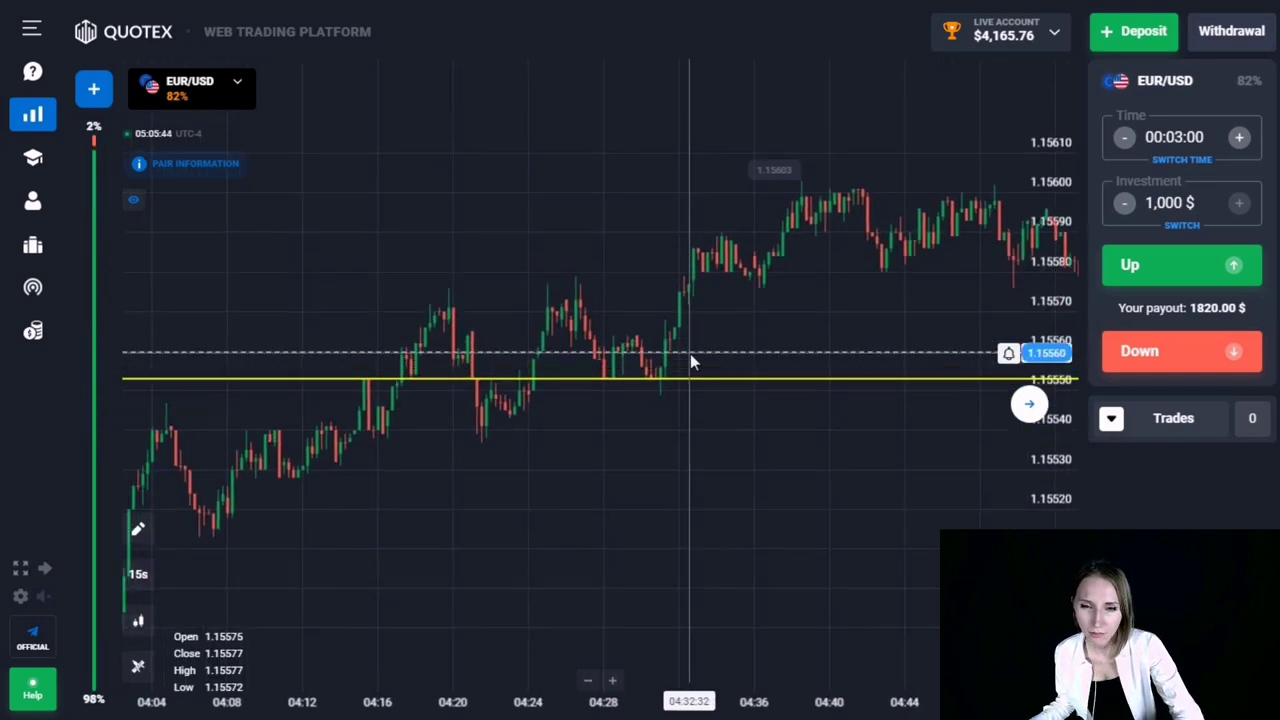
{"action": "left_click_drag", "start_coordinate": [600, 380], "coordinate": [600, 430]}
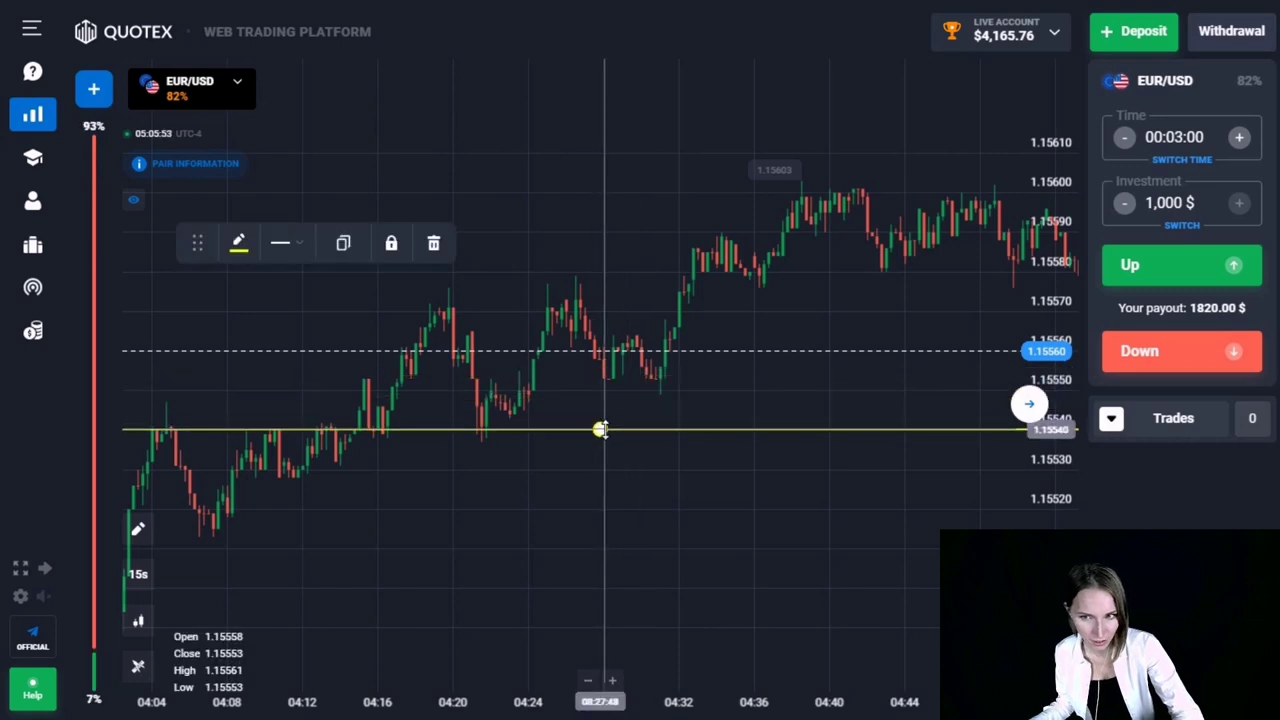
Return to the latest candles and open $1,000 EUR/USD Down trades.
{"action": "left_click_drag", "start_coordinate": [636, 383], "coordinate": [331, 385]}
{"action": "left_click_drag", "start_coordinate": [637, 431], "coordinate": [530, 429]}
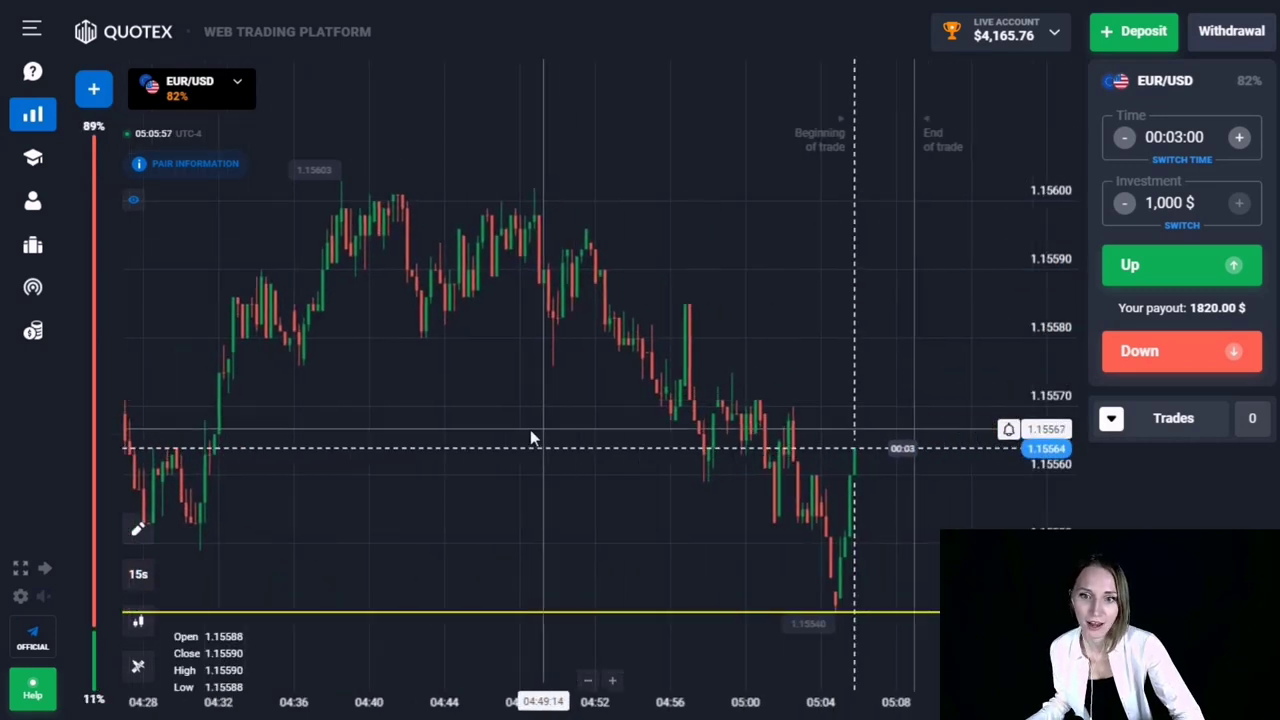
{"action": "left_click_drag", "start_coordinate": [451, 430], "coordinate": [260, 432]}
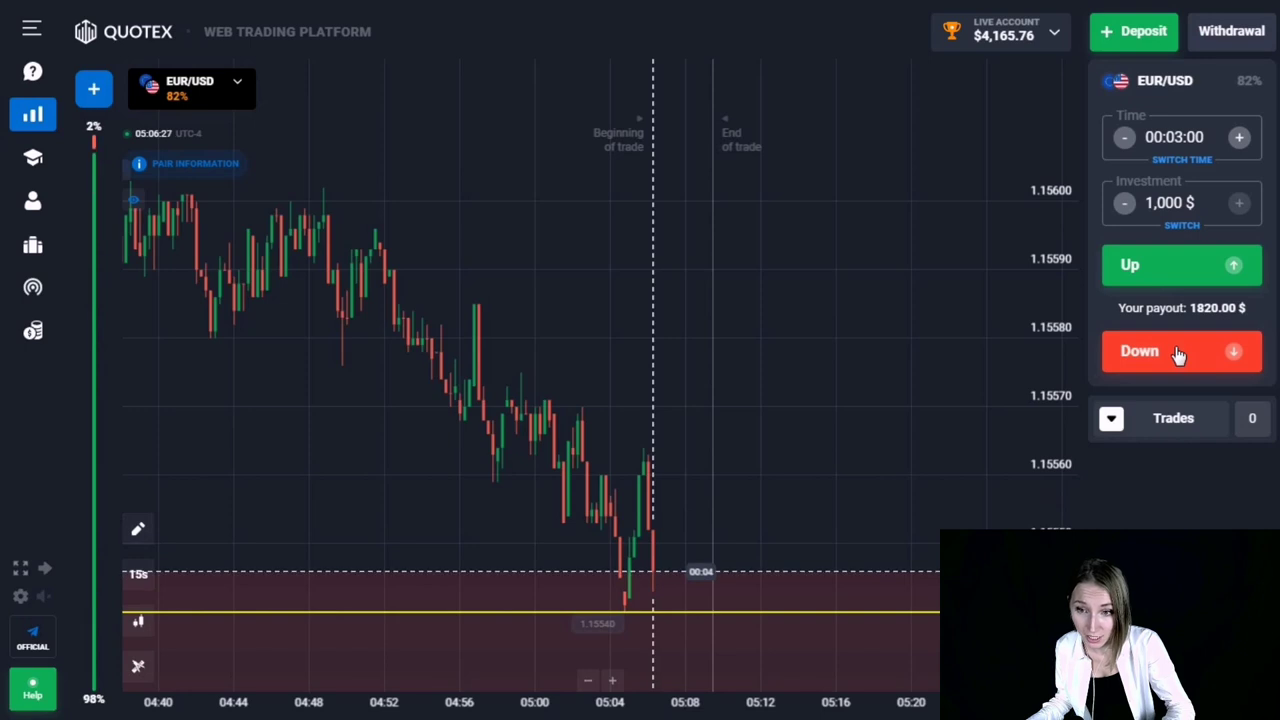
{"action": "left_click", "coordinate": [1179, 355]}
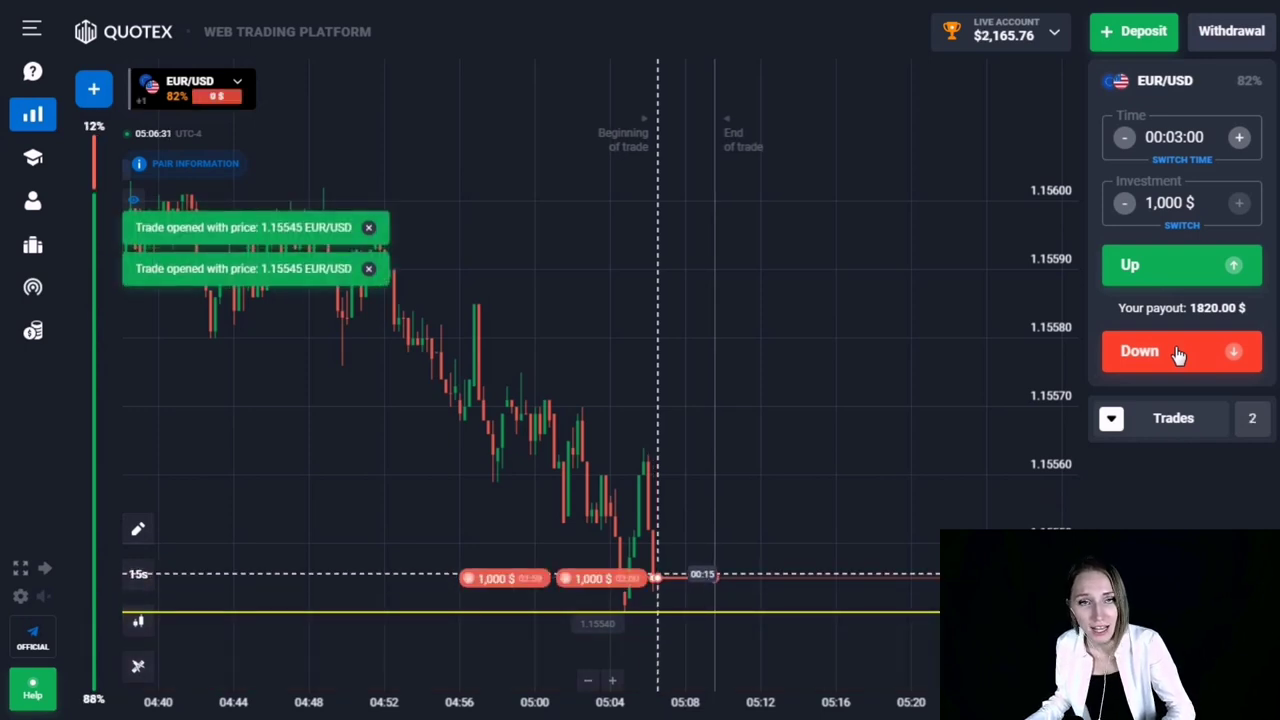
{"action": "left_click", "coordinate": [1179, 355]}
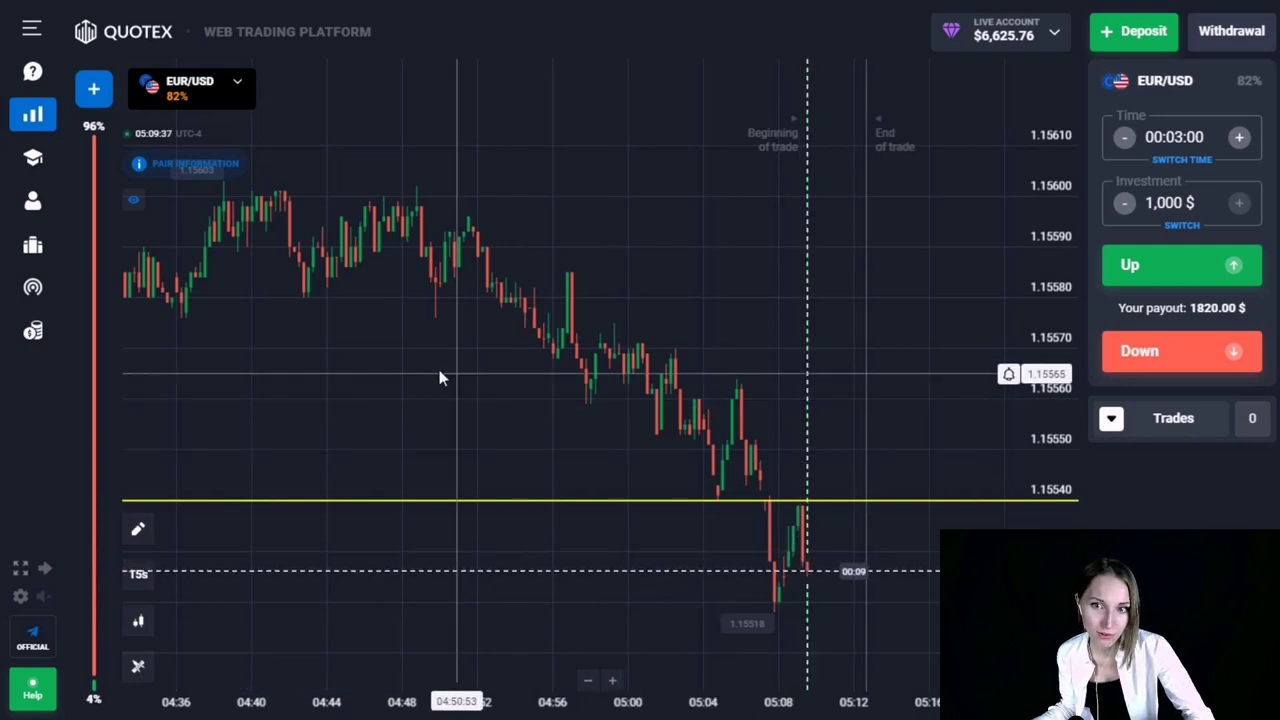
Duplicate the yellow horizontal line and move the copy down to a lower support level.
{"action": "left_click_drag", "start_coordinate": [529, 374], "coordinate": [830, 415]}
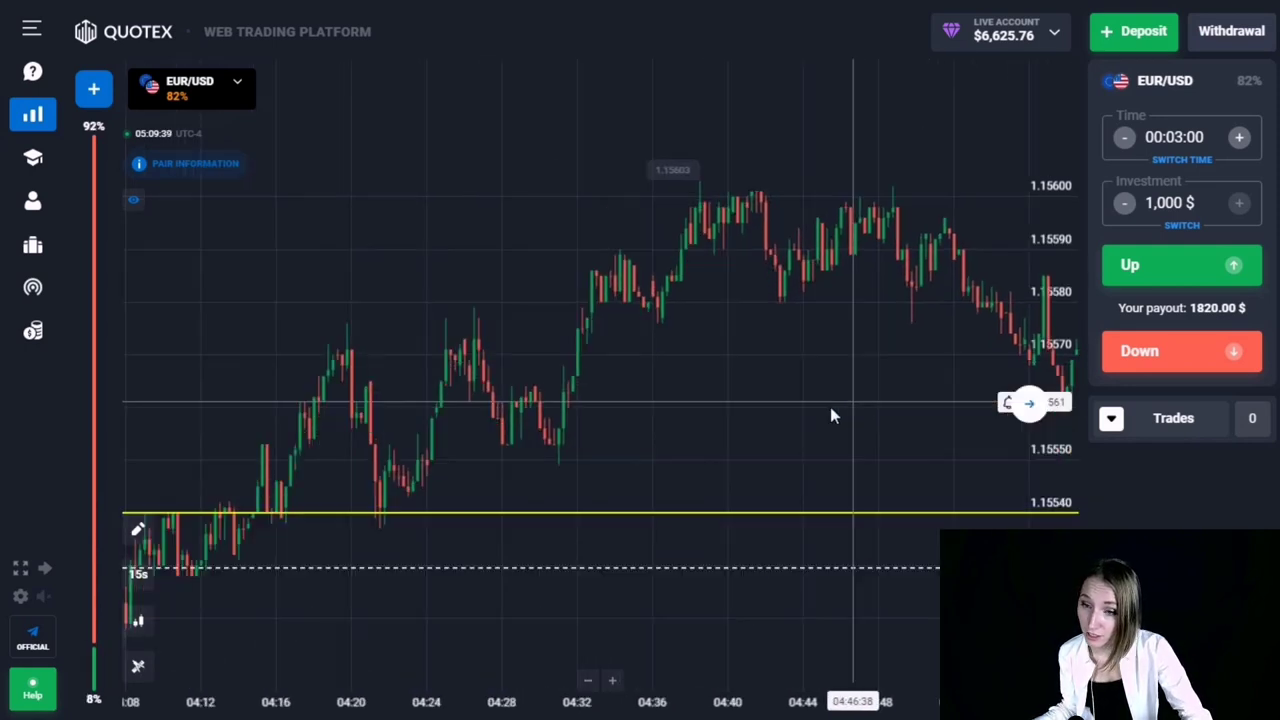
{"action": "left_click_drag", "start_coordinate": [517, 363], "coordinate": [657, 397]}
{"action": "left_click", "coordinate": [630, 427]}
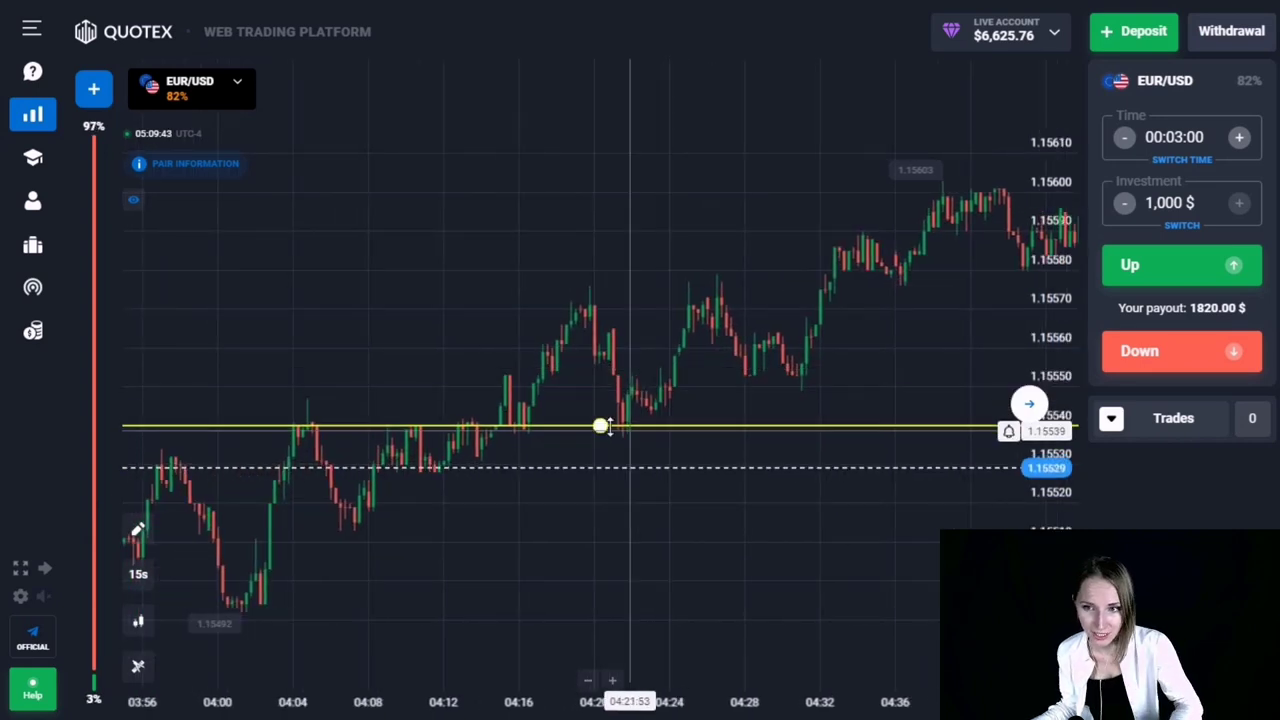
{"action": "left_click", "coordinate": [600, 427]}
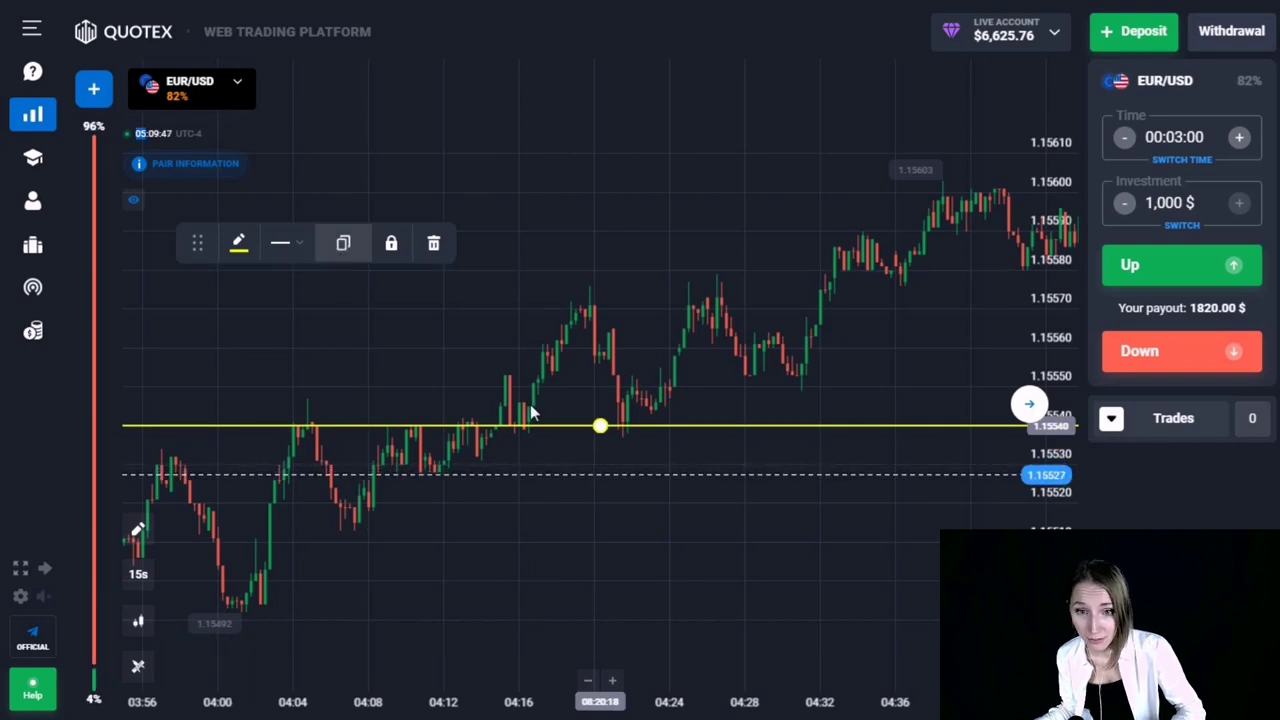
{"action": "left_click_drag", "start_coordinate": [598, 429], "coordinate": [628, 612]}
{"action": "left_click", "coordinate": [600, 427]}
{"action": "left_click_drag", "start_coordinate": [451, 567], "coordinate": [690, 588]}
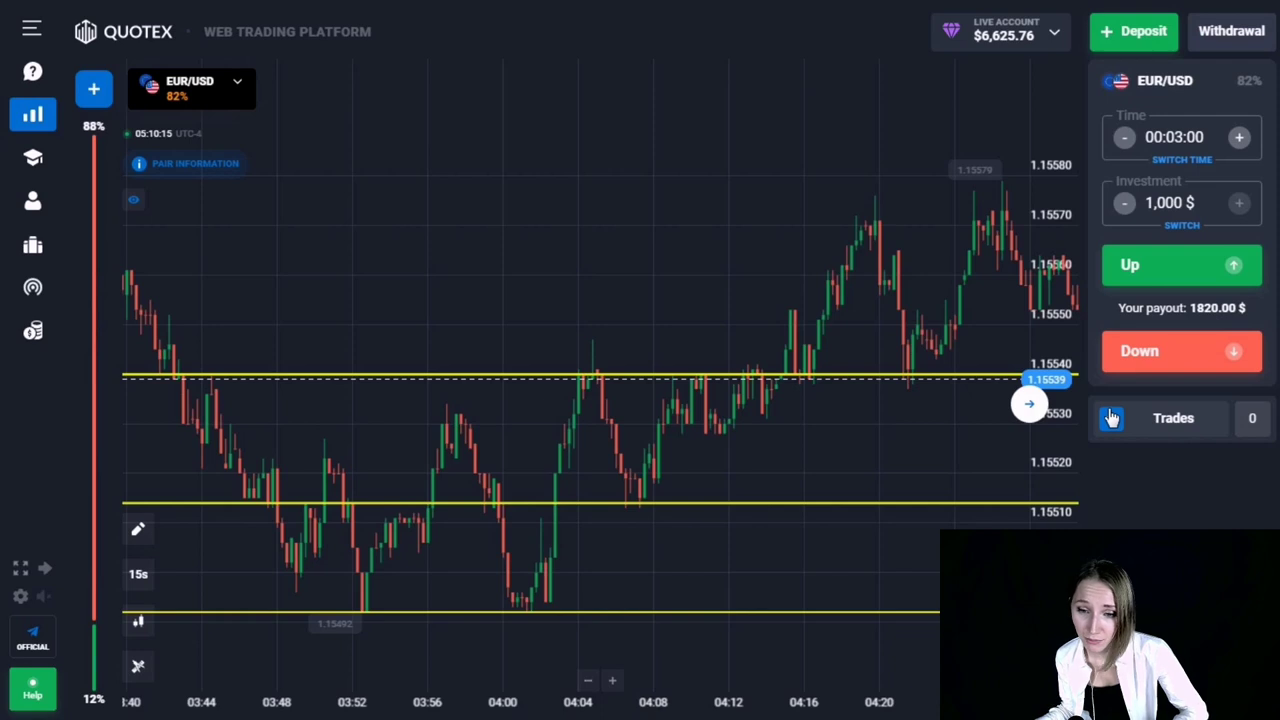
Show the trades list (Shift+S) and scroll through the closed 3-minute $1,000 EUR/USD trades paying +1,820.00.
{"action": "key", "text": "shift+s"}
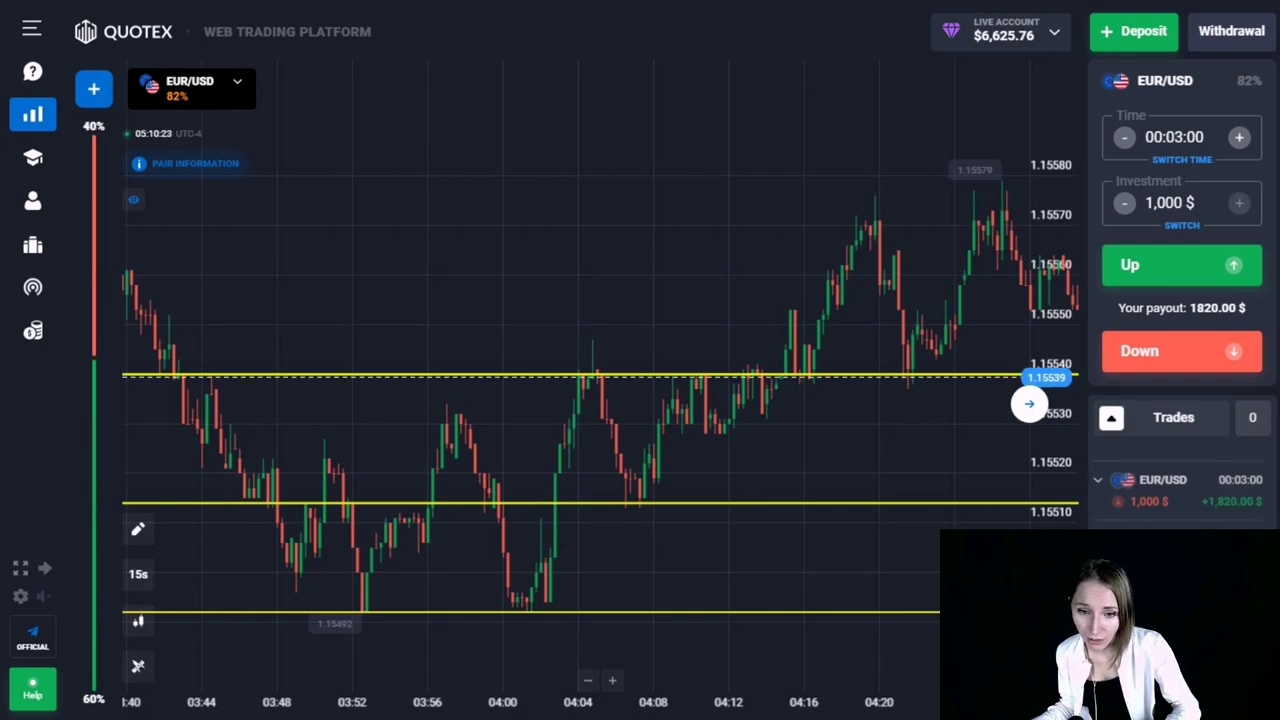
{"action": "scroll", "coordinate": [1180, 485], "scroll_direction": "down", "scroll_amount": 3}
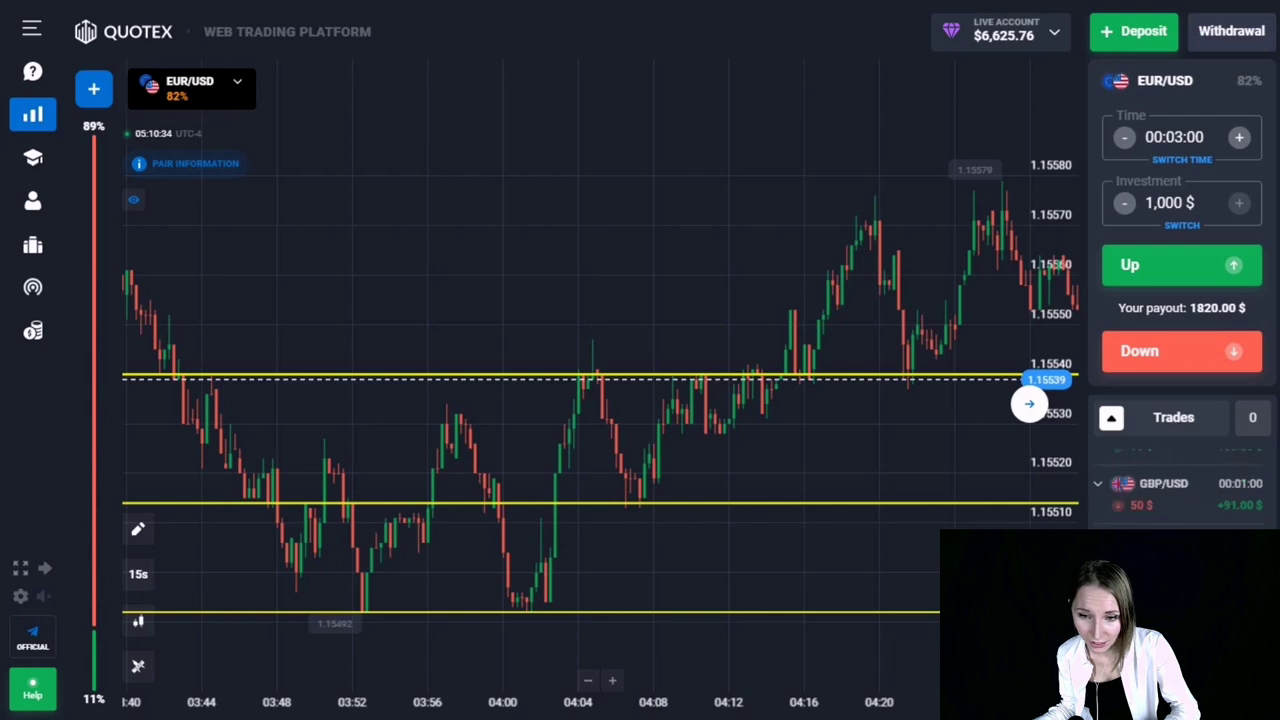
{"action": "scroll", "coordinate": [1180, 485], "scroll_direction": "down", "scroll_amount": 2}
{"action": "scroll", "coordinate": [1180, 485], "scroll_direction": "down", "scroll_amount": 3}
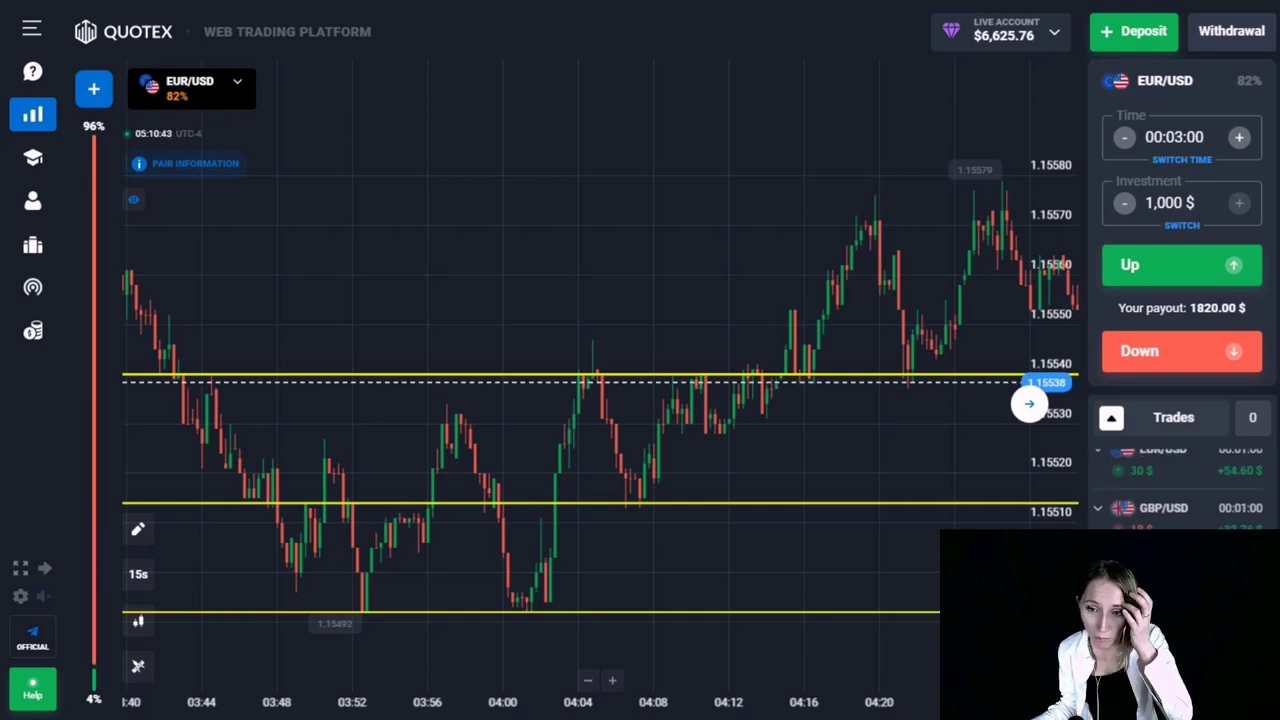
{"action": "scroll", "coordinate": [1180, 485], "scroll_direction": "up", "scroll_amount": 1}
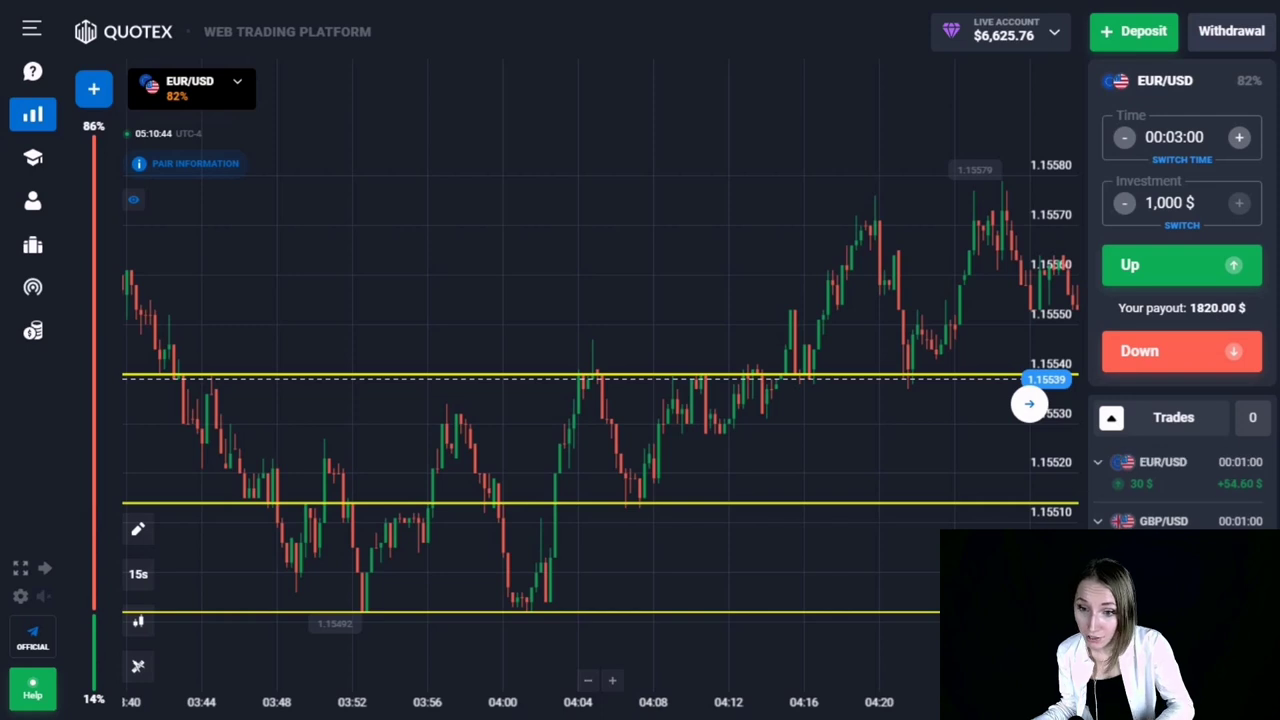
{"action": "scroll", "coordinate": [1180, 485], "scroll_direction": "up", "scroll_amount": 1}
{"action": "scroll", "coordinate": [1180, 485], "scroll_direction": "down", "scroll_amount": 2}
{"action": "scroll", "coordinate": [1278, 508], "scroll_direction": "up", "scroll_amount": 2}
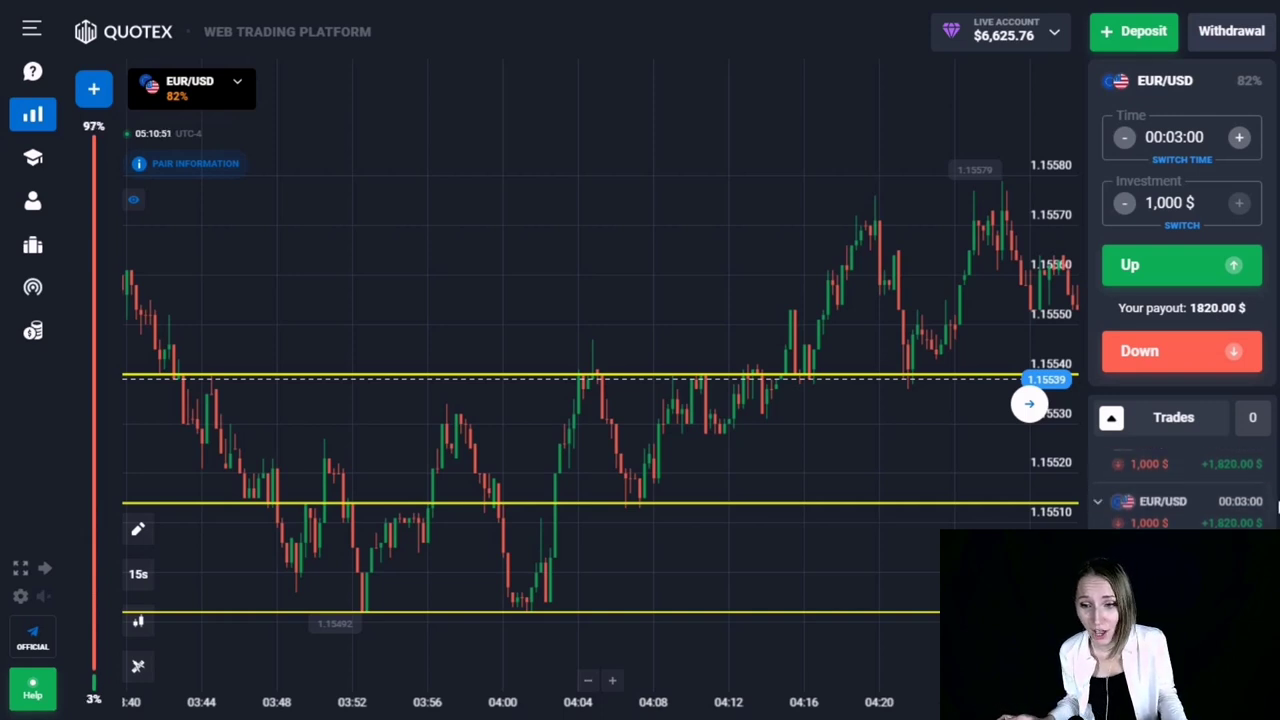
{"action": "scroll", "coordinate": [1180, 485], "scroll_direction": "down", "scroll_amount": 1}
{"action": "scroll", "coordinate": [1272, 508], "scroll_direction": "up", "scroll_amount": 2}
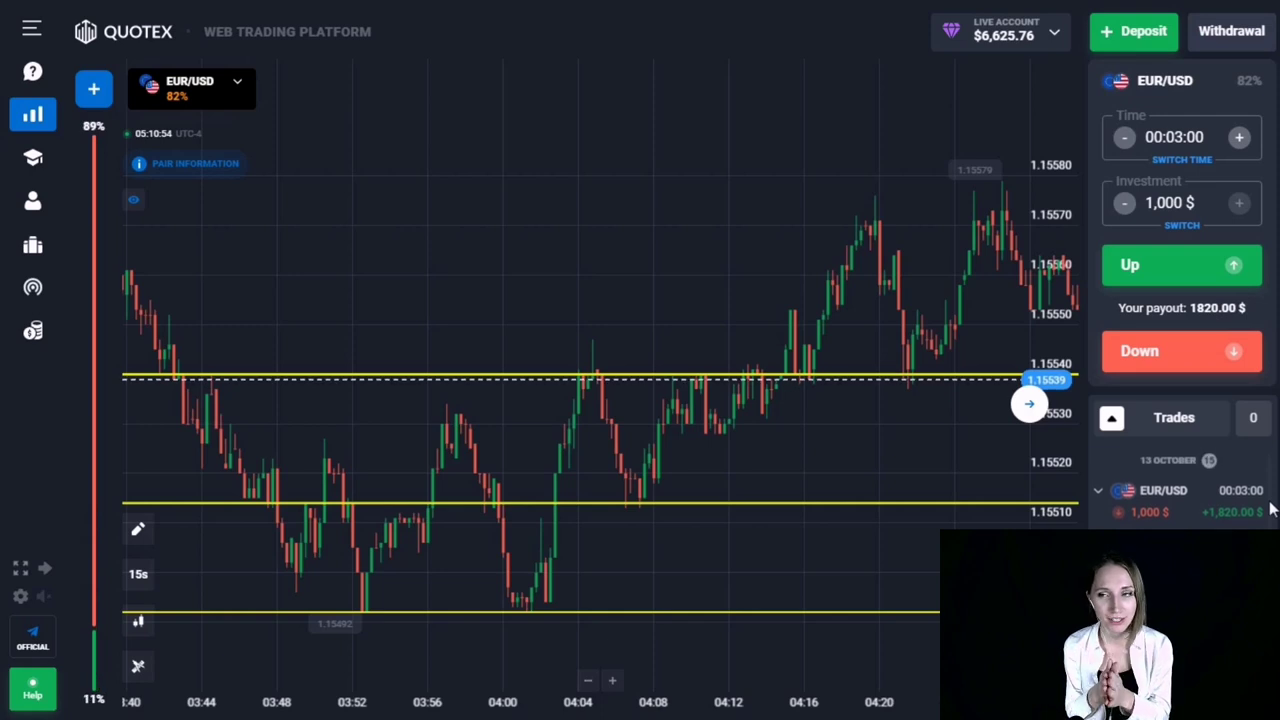